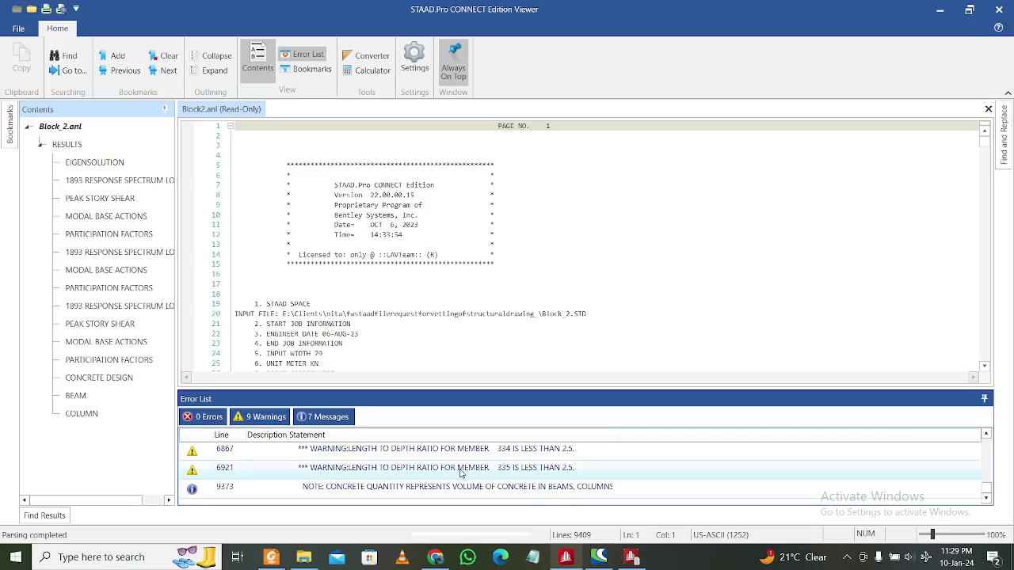
# Scroll through the analysis output to review the length-to-depth ratio warnings
pyautogui.scroll(2, 467, 473)
pyautogui.scroll(2, 466, 473)
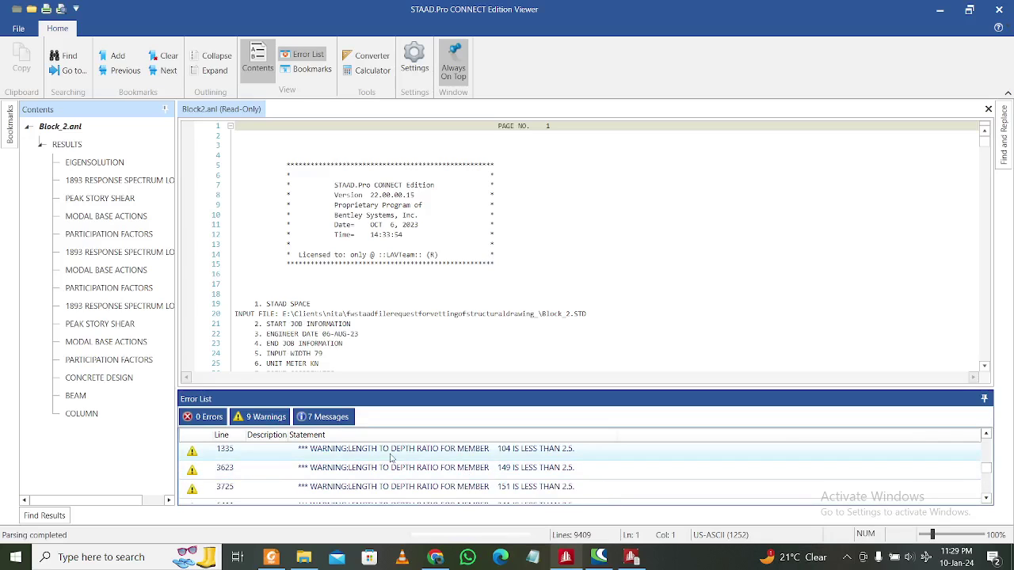
pyautogui.scroll(-2, 476, 463)
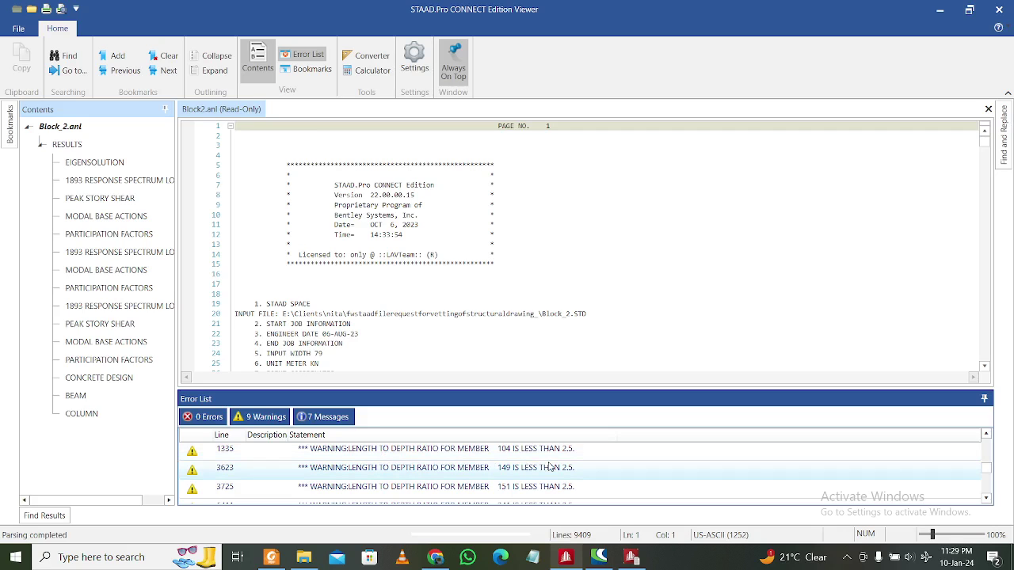
pyautogui.scroll(-1, 546, 468)
pyautogui.scroll(-1, 551, 469)
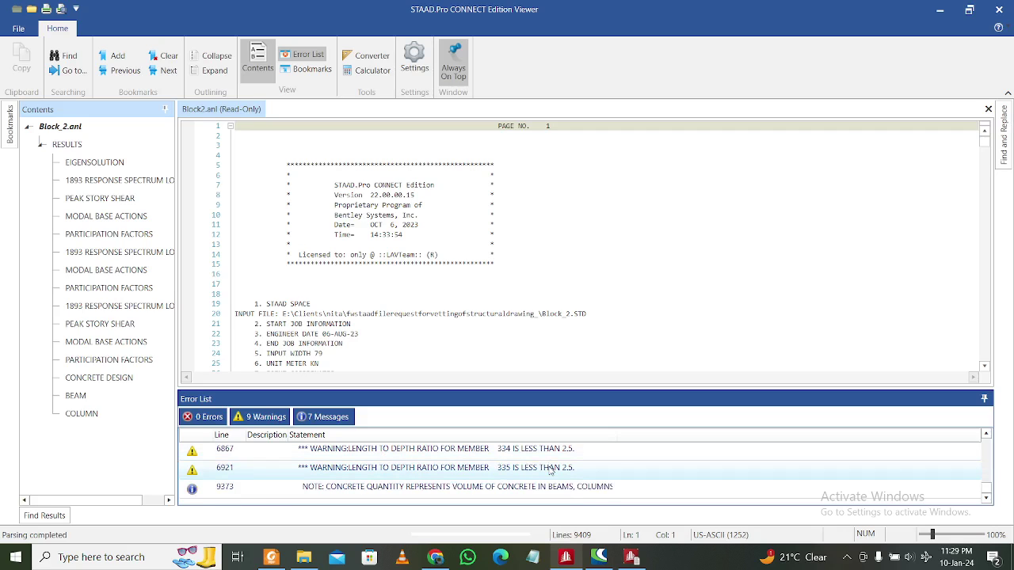
pyautogui.scroll(5, 550, 469)
pyautogui.scroll(-3, 550, 469)
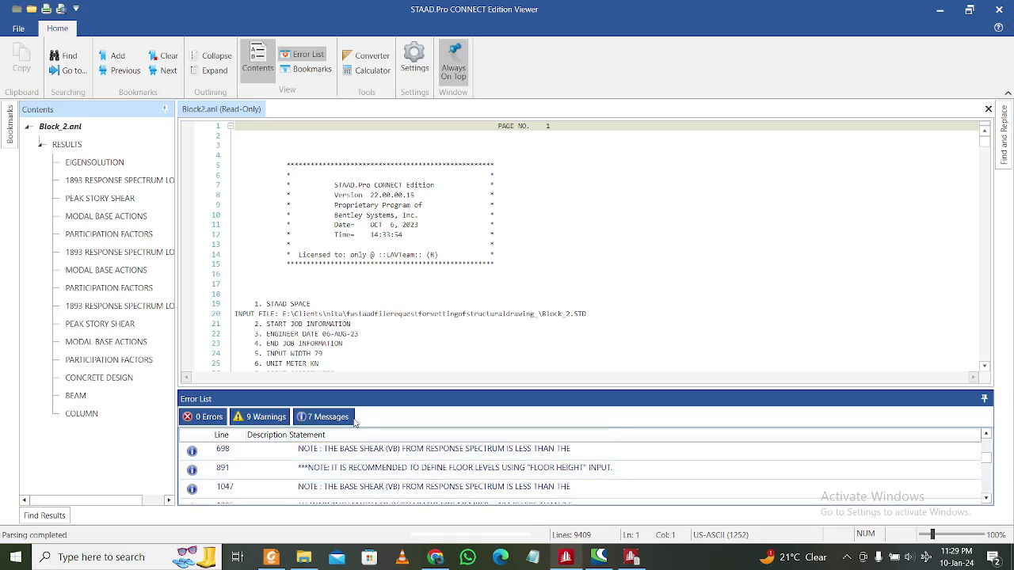
pyautogui.scroll(-3, 336, 473)
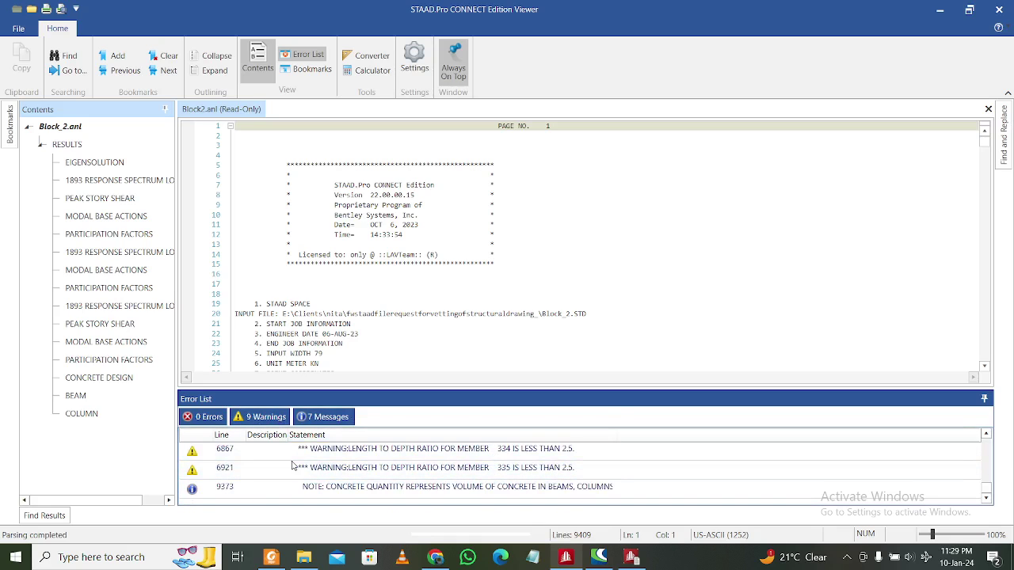
pyautogui.scroll(2, 346, 472)
pyautogui.scroll(1, 349, 471)
pyautogui.scroll(1, 369, 468)
pyautogui.scroll(-2, 369, 468)
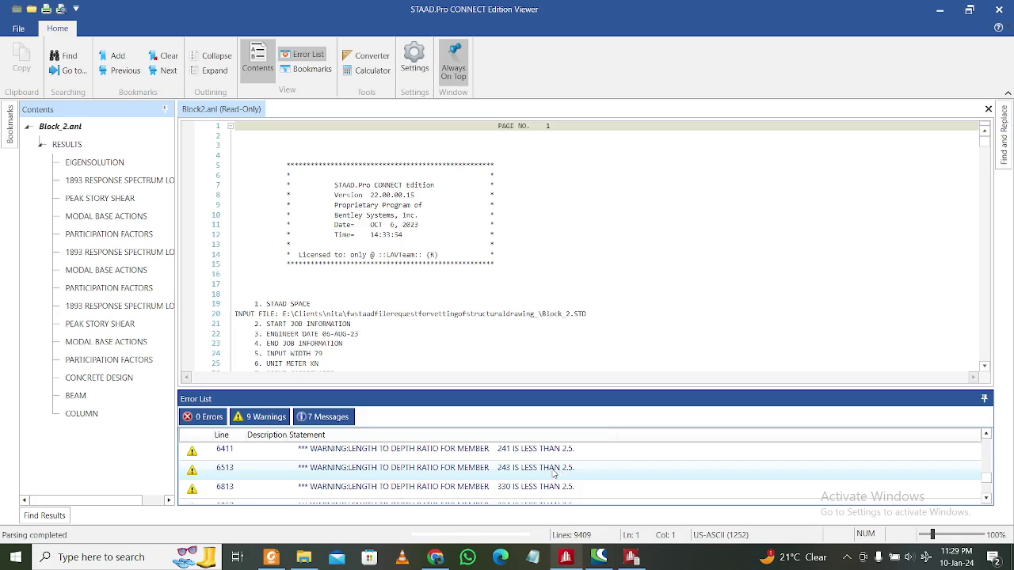
# Check the flagged member numbers noted in Notepad, then close the output Viewer
pyautogui.click(533, 557)
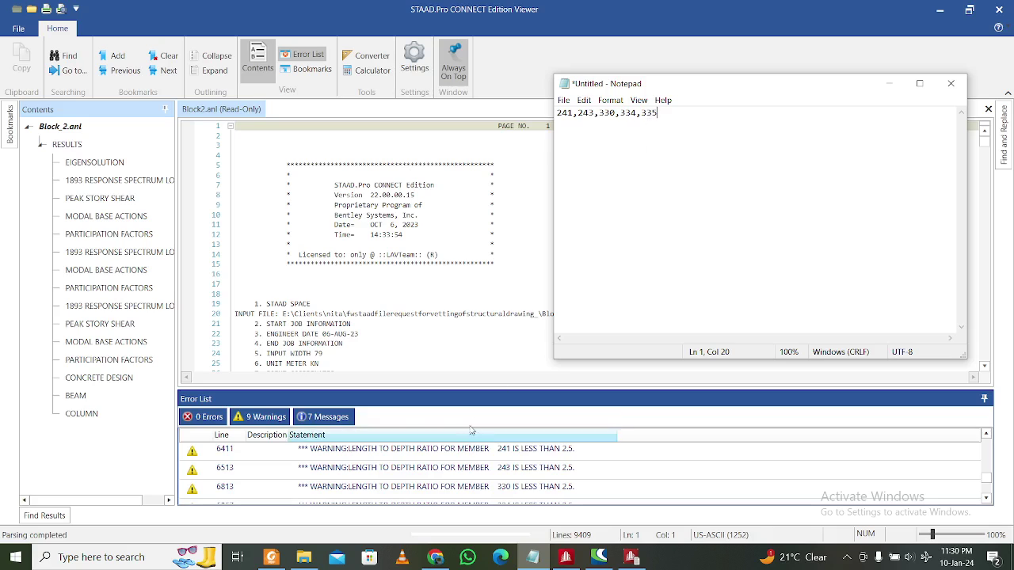
pyautogui.scroll(-1, 471, 430)
pyautogui.moveTo(659, 118); pyautogui.dragTo(550, 101)
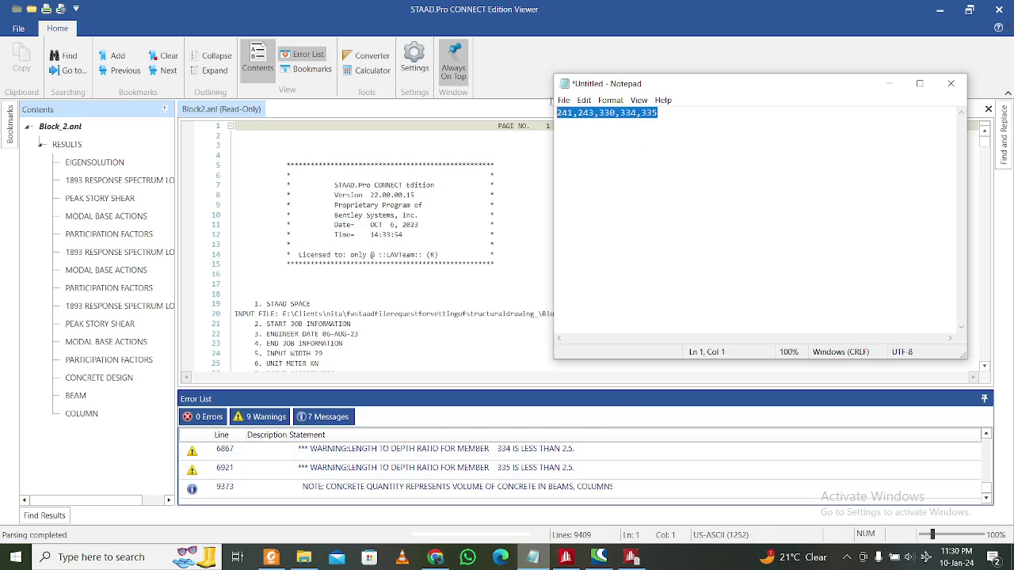
pyautogui.click(683, 128)
pyautogui.click(889, 83)
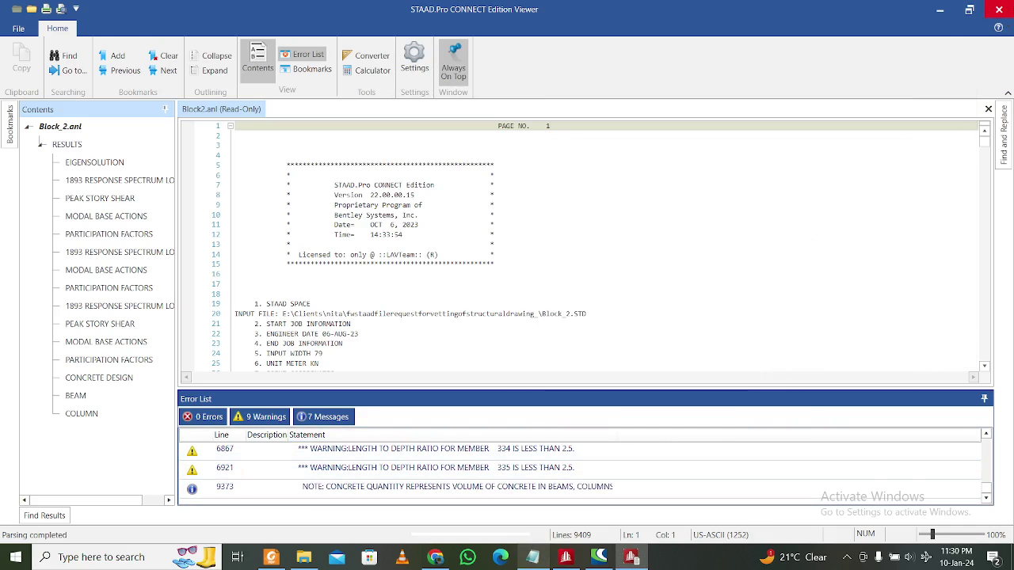
pyautogui.click(999, 9)
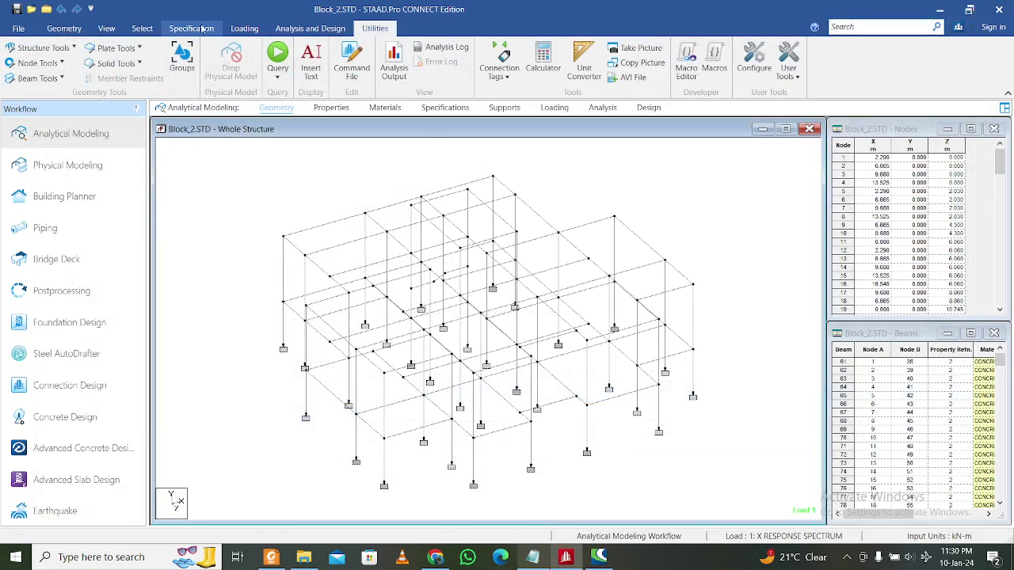
# Select beams 241, 243, 330, 334, 335 by pasting the copied numbers into the Beams List
pyautogui.click(142, 29)
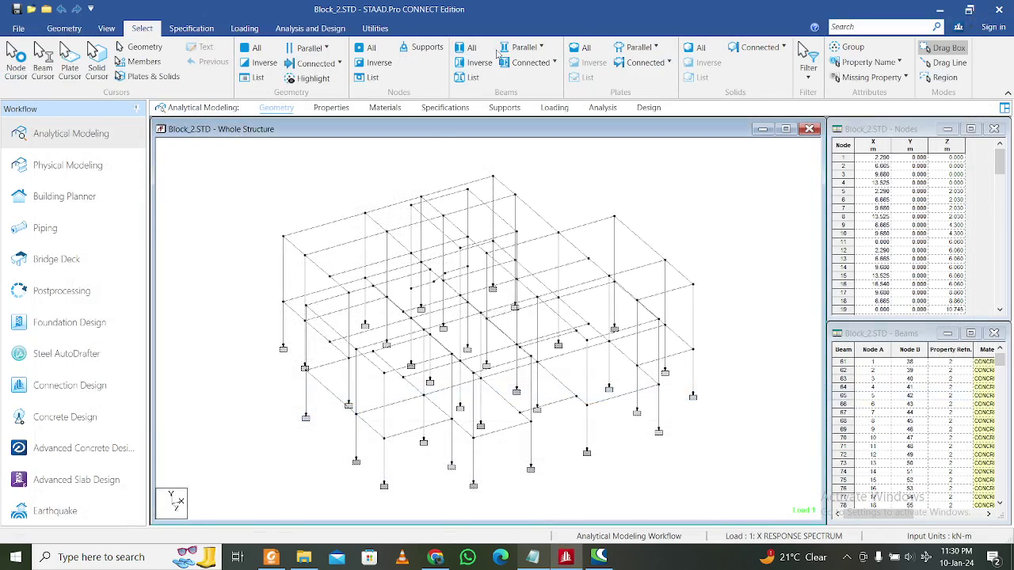
pyautogui.click(461, 80)
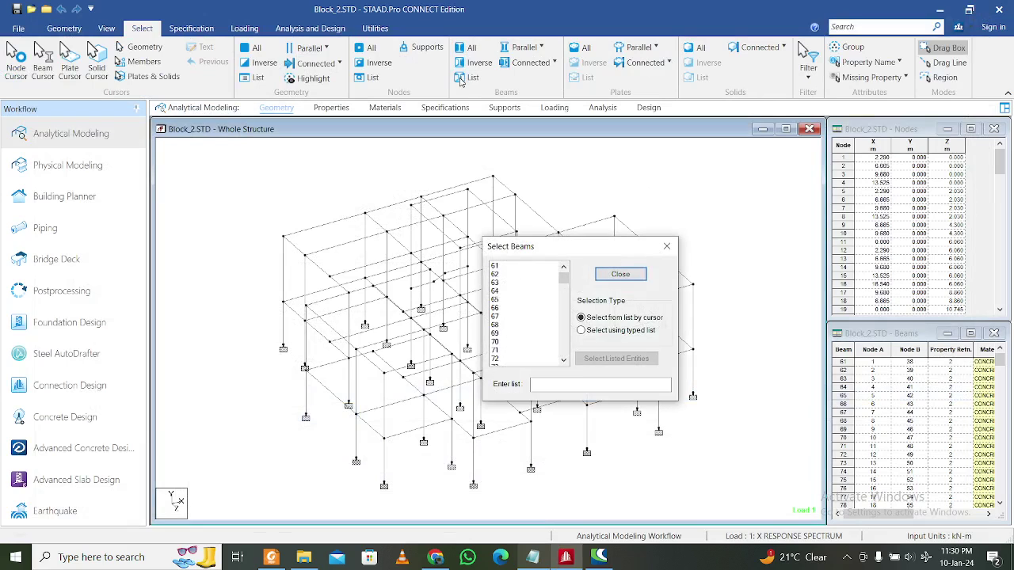
pyautogui.click(559, 387)
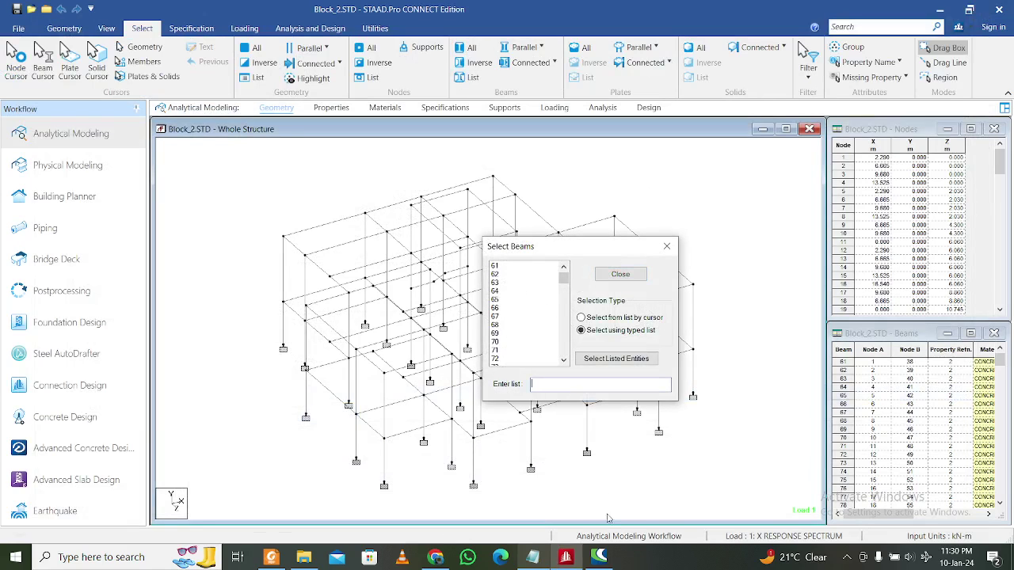
pyautogui.click(533, 557)
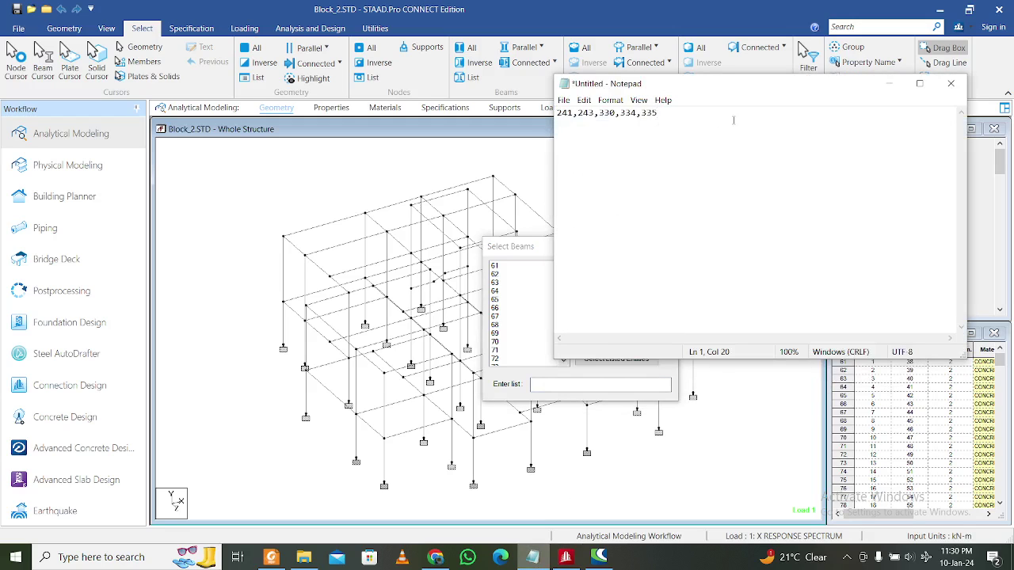
pyautogui.moveTo(733, 120); pyautogui.dragTo(557, 114)
pyautogui.rightClick(585, 116)
pyautogui.click(625, 155)
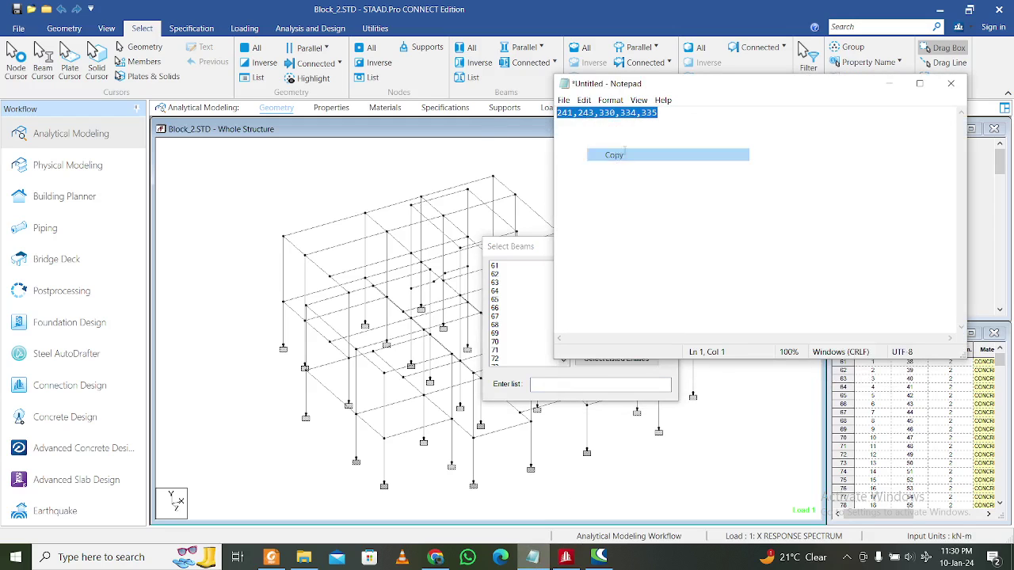
pyautogui.click(888, 83)
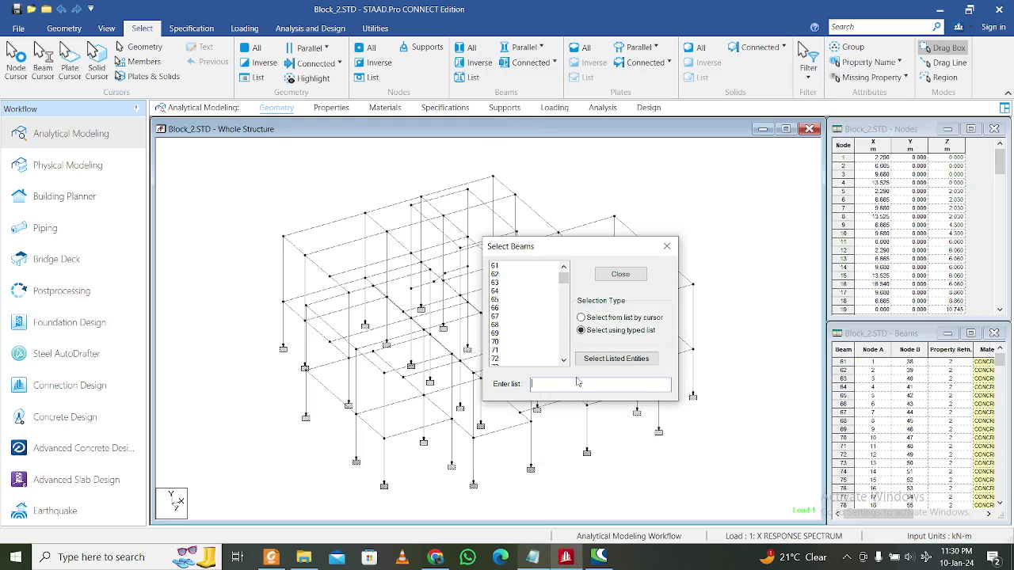
pyautogui.hotkey('ctrl', 'v')
pyautogui.click(616, 359)
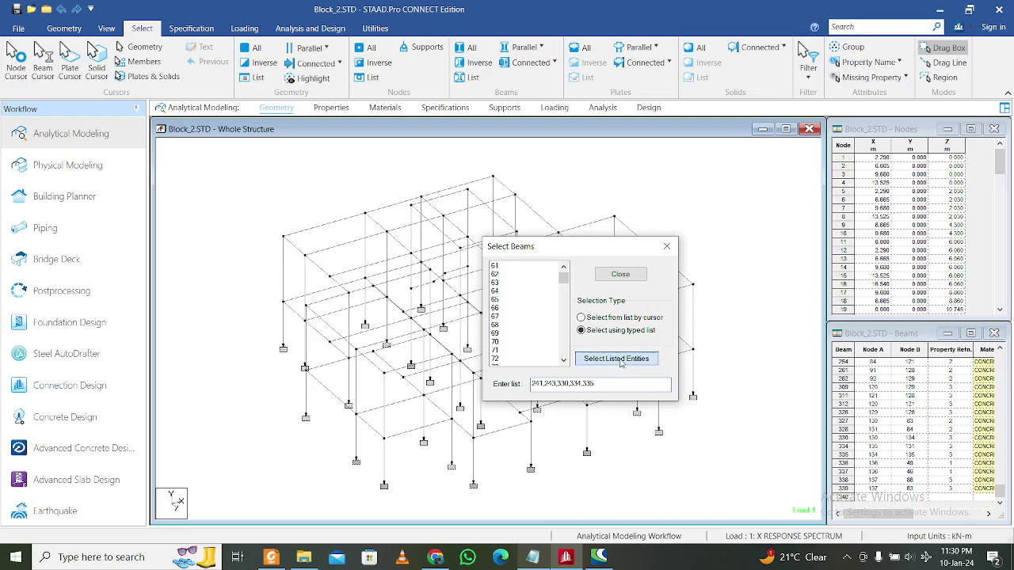
pyautogui.click(665, 248)
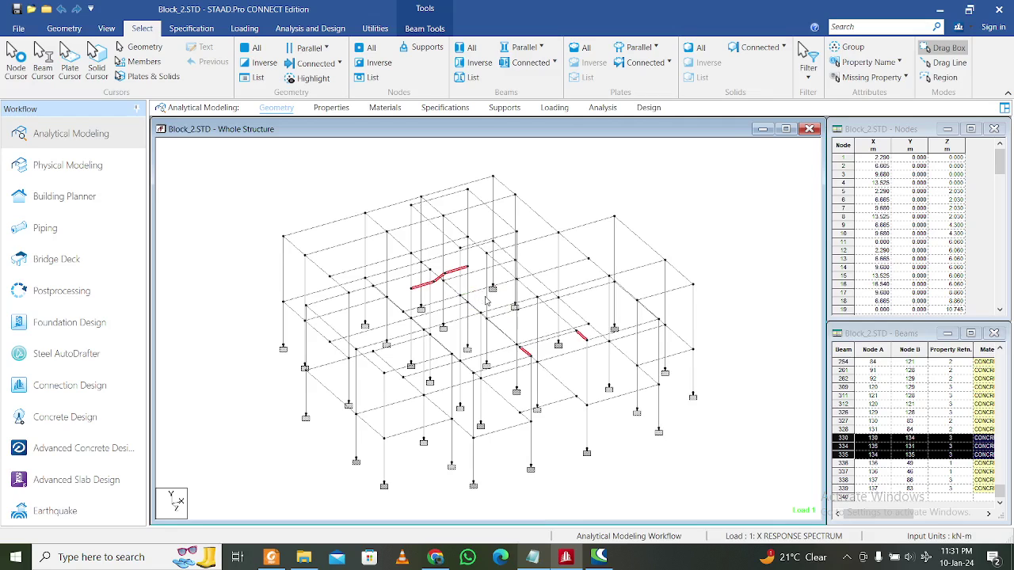
# Switch to steel design in Analysis and Design and look over the design parameters list
pyautogui.click(648, 107)
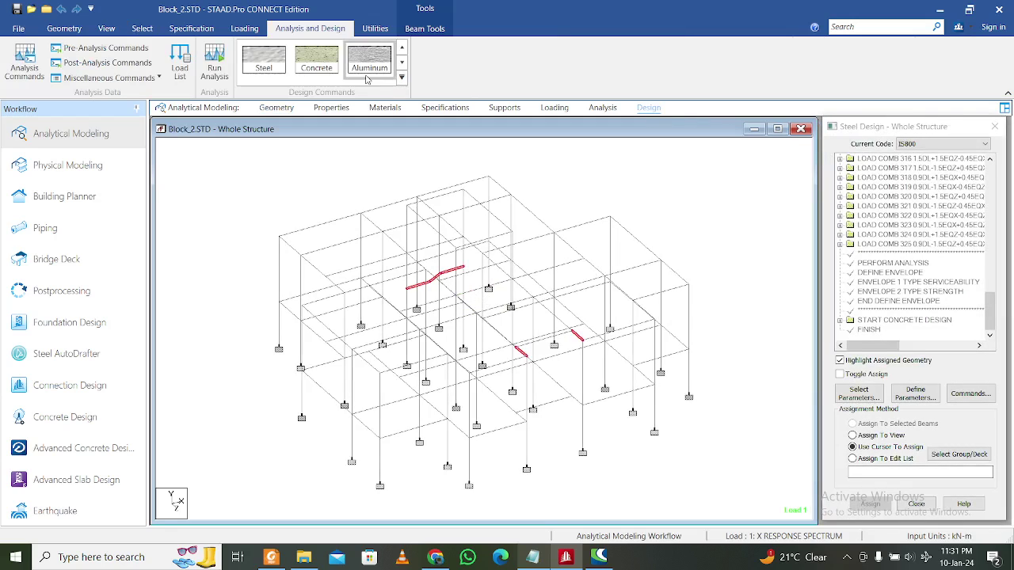
pyautogui.click(916, 394)
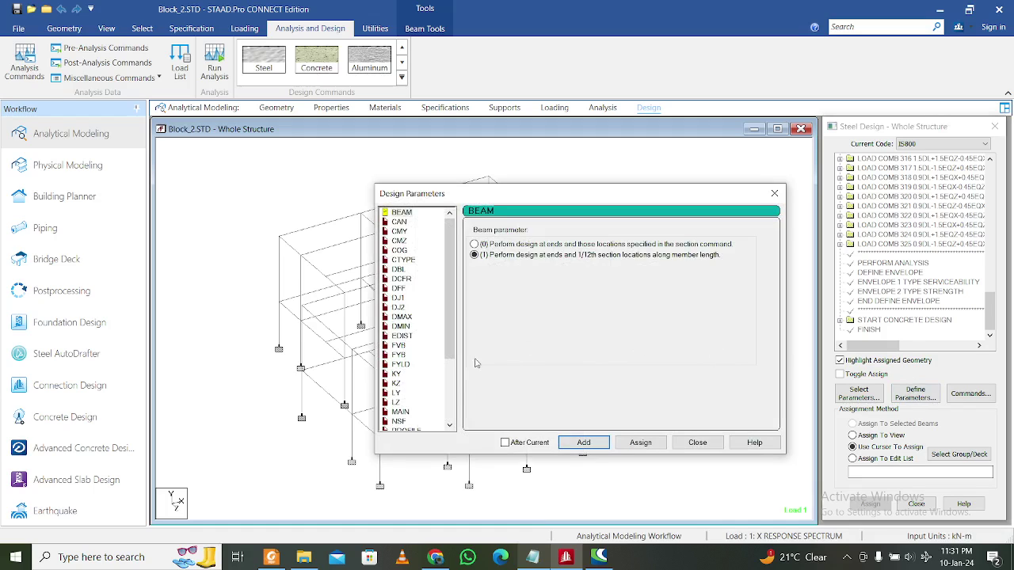
pyautogui.moveTo(450, 344); pyautogui.dragTo(449, 402)
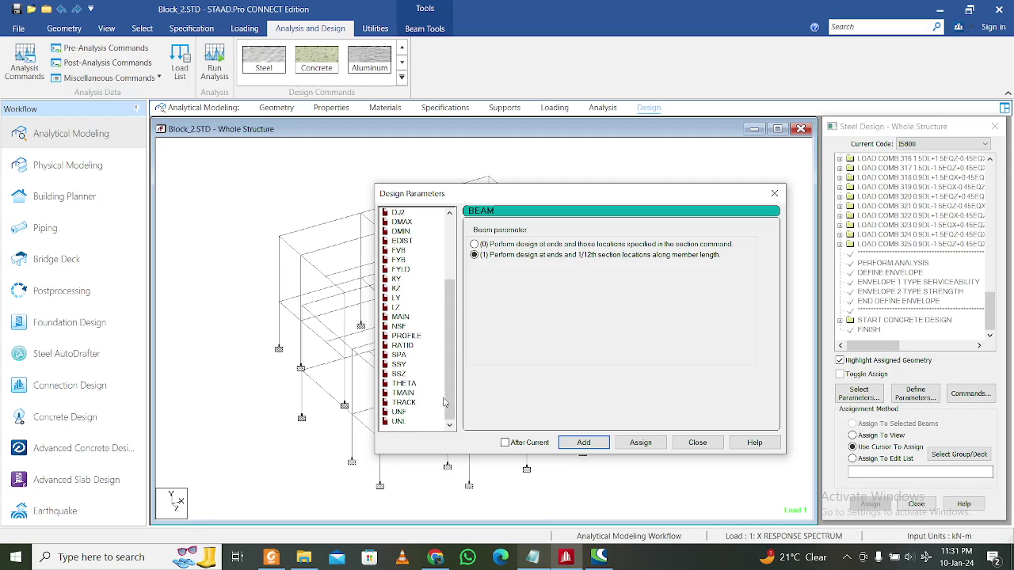
pyautogui.click(847, 557)
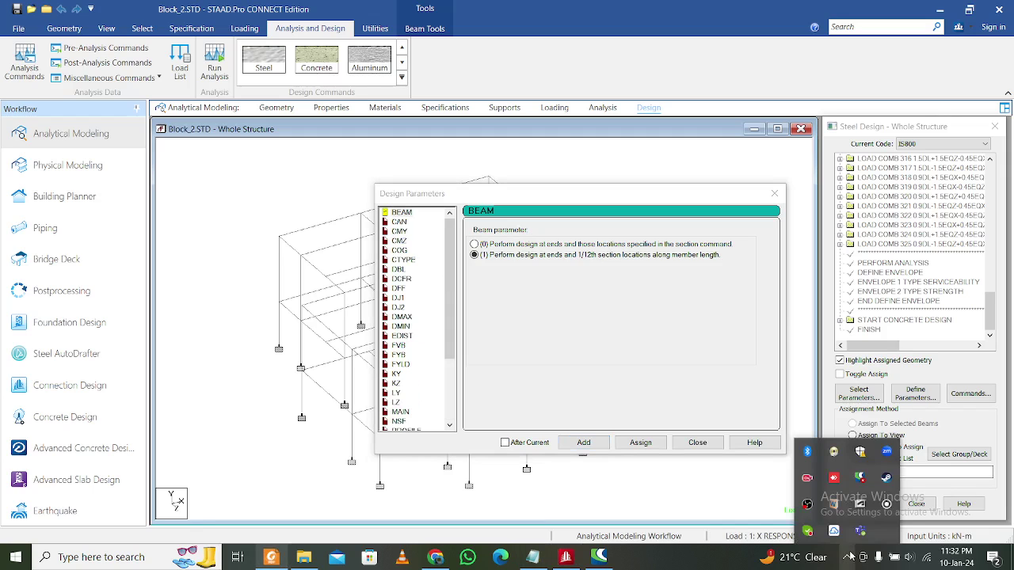
pyautogui.click(774, 193)
# Choose IS800 2007 WSD as the current steel design code
pyautogui.click(943, 144)
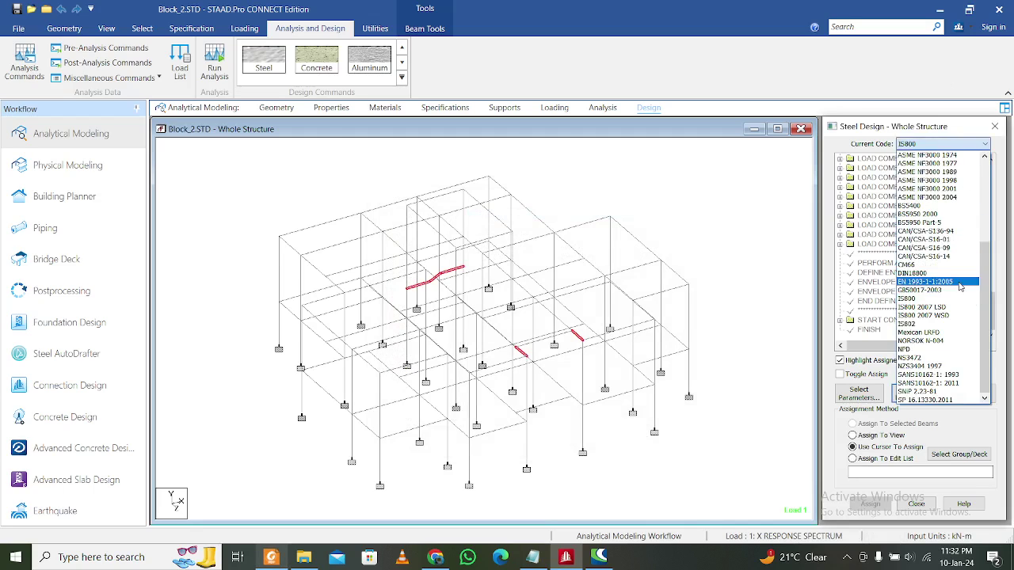
pyautogui.scroll(2, 933, 336)
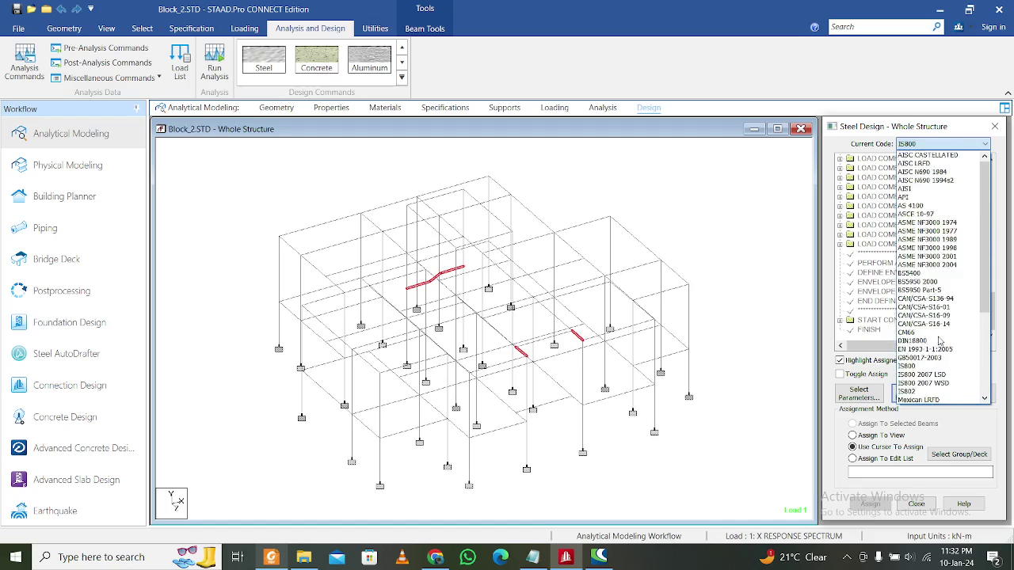
pyautogui.scroll(1, 935, 339)
pyautogui.scroll(1, 938, 342)
pyautogui.scroll(-3, 938, 343)
pyautogui.scroll(-1, 941, 336)
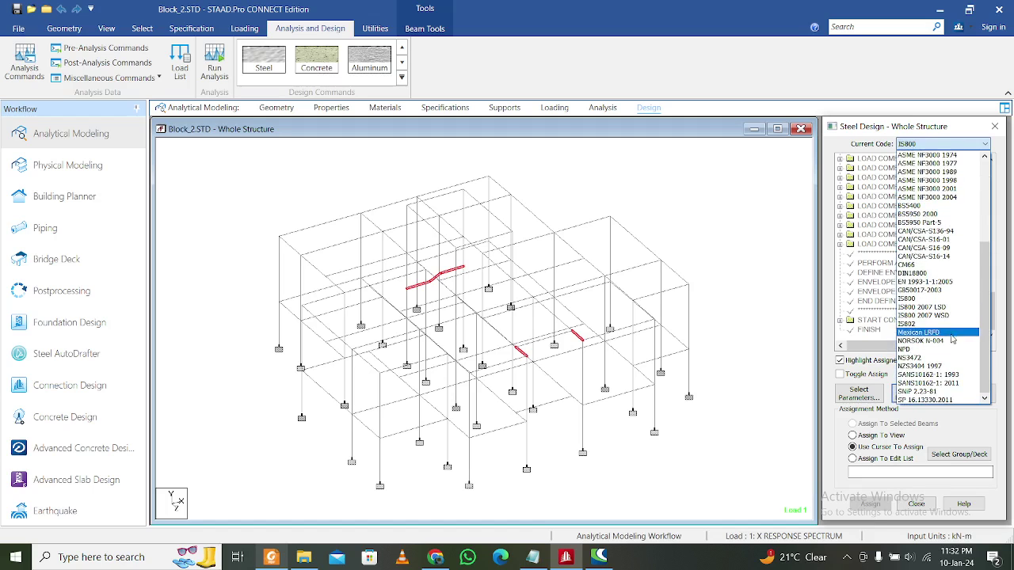
# Switch to concrete design and pick the ENSH enhanced shear parameter in Define Parameters
pyautogui.click(939, 324)
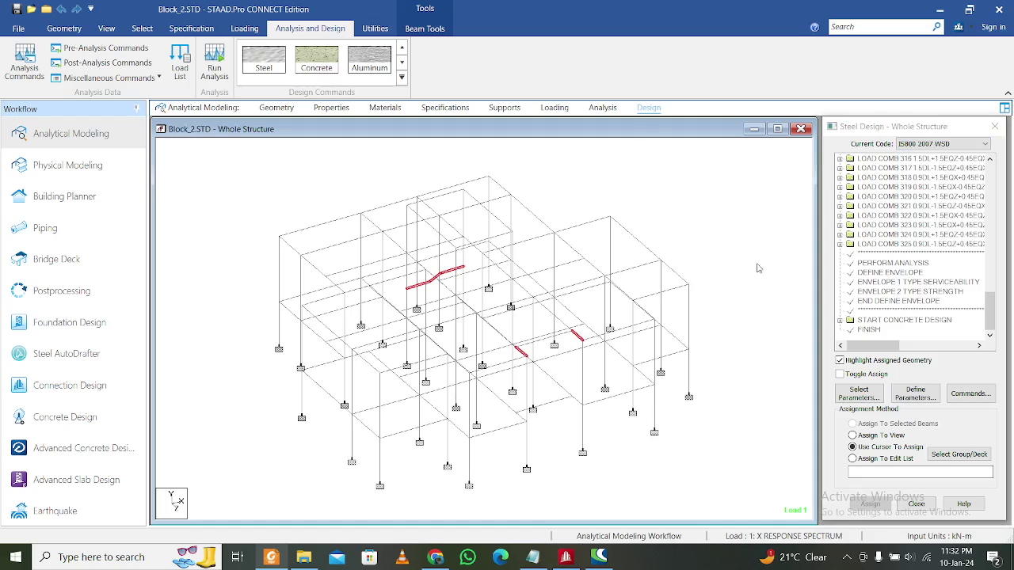
pyautogui.click(316, 60)
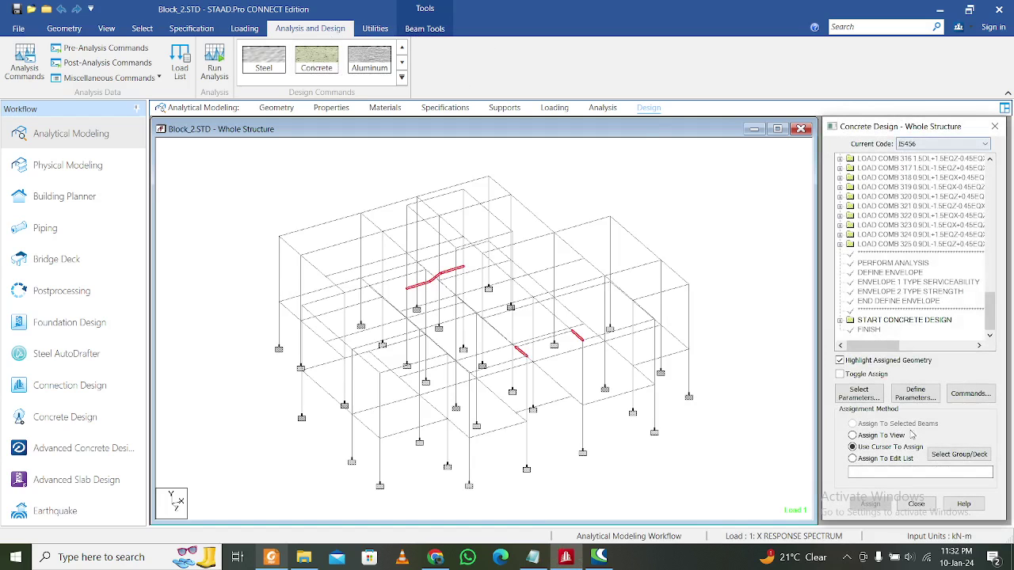
pyautogui.click(919, 399)
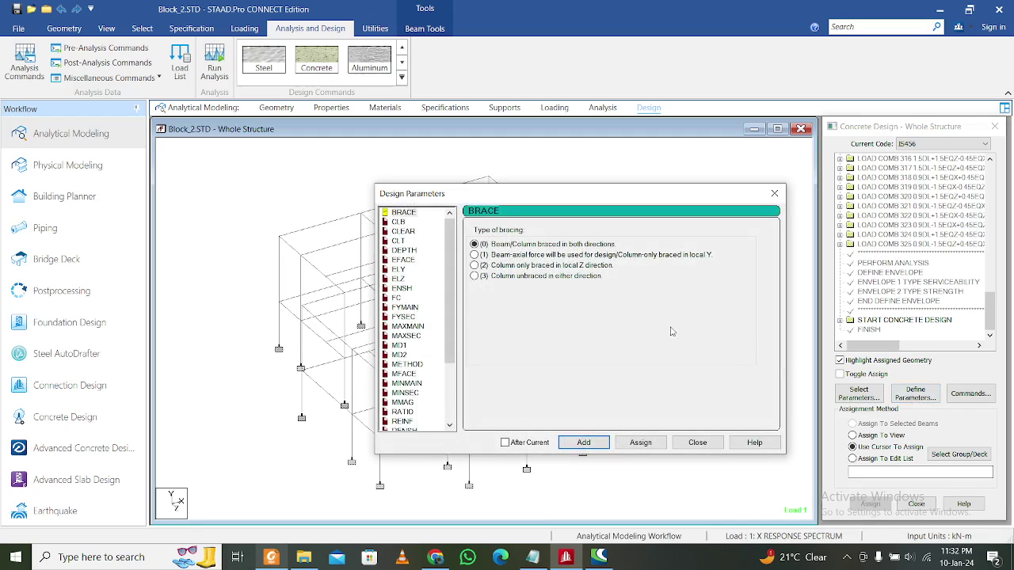
pyautogui.click(402, 288)
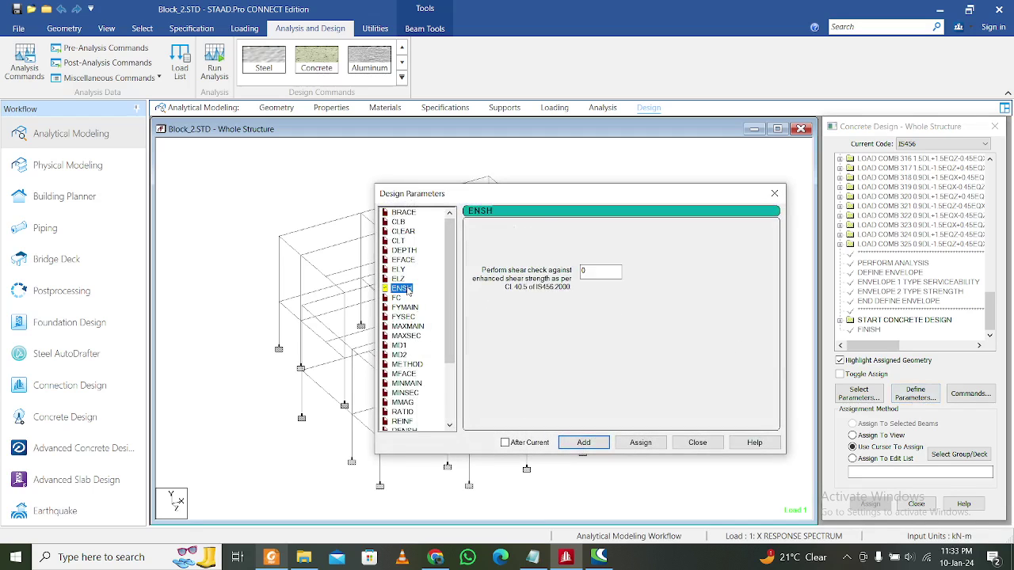
pyautogui.click(586, 275)
# Read clause 40.5 of the IS 456 code PDF in Foxit Reader
pyautogui.click(271, 557)
pyautogui.scroll(-2, 322, 396)
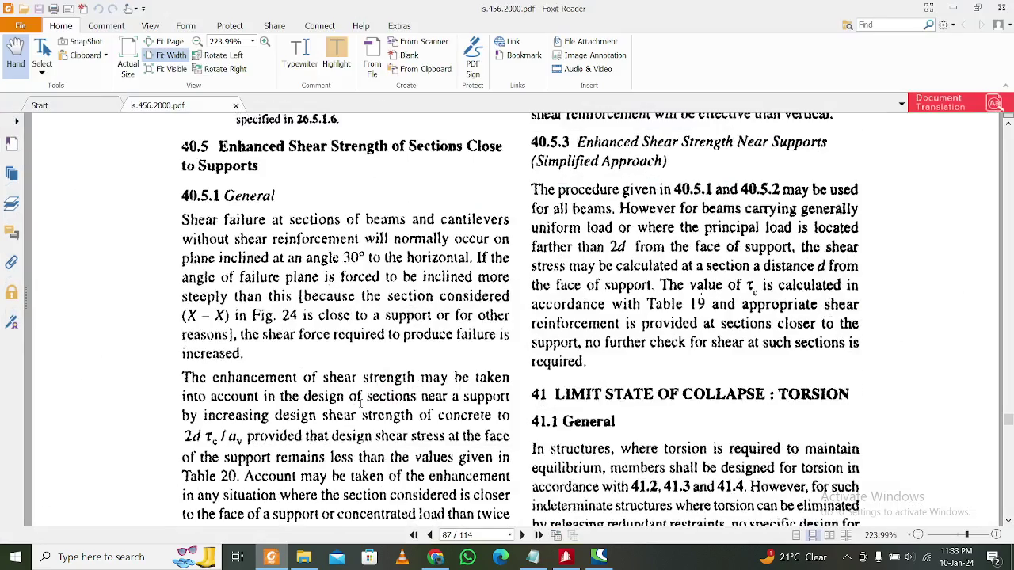
pyautogui.scroll(3, 666, 331)
pyautogui.scroll(1, 637, 360)
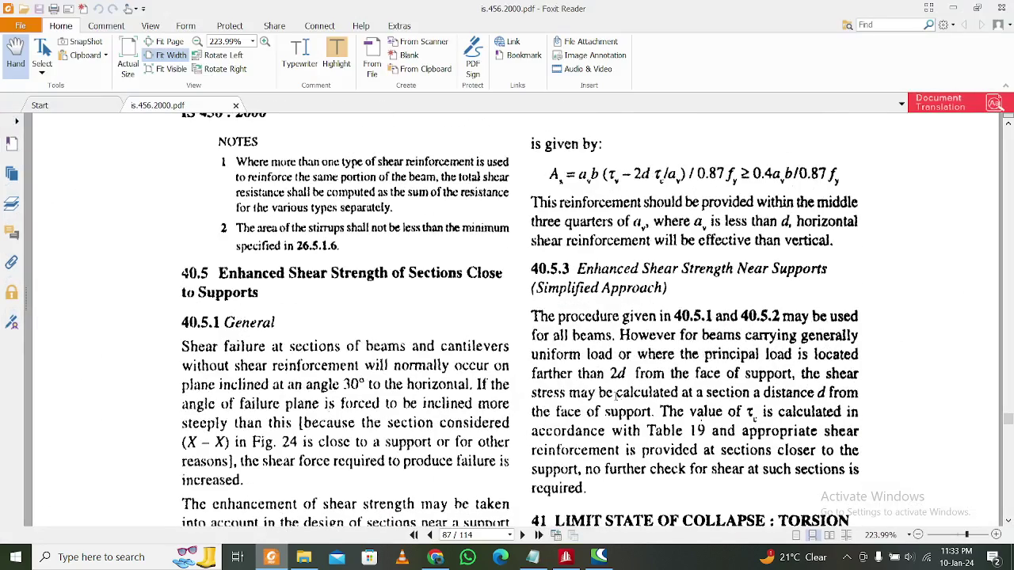
pyautogui.scroll(-2, 667, 388)
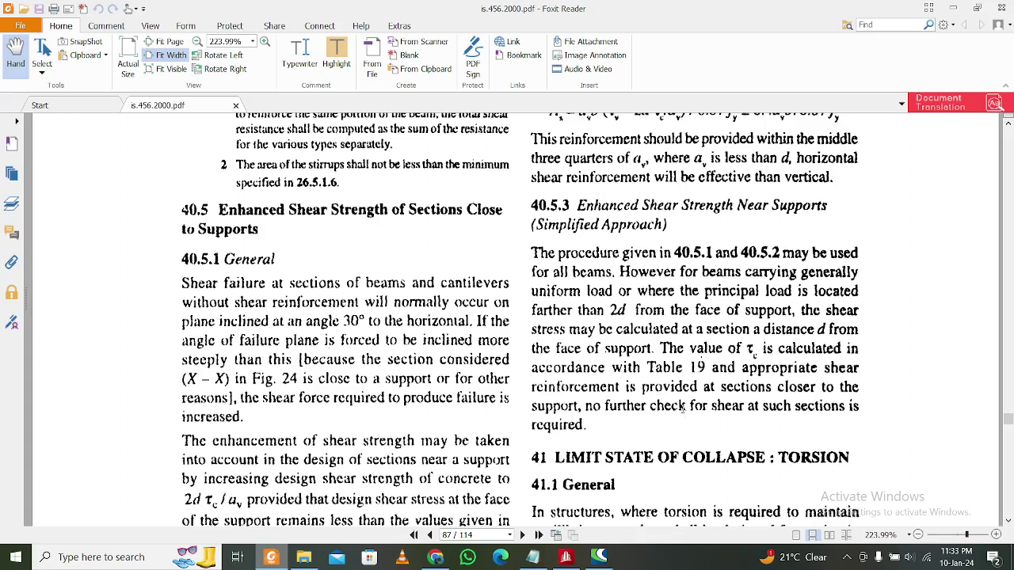
pyautogui.scroll(-1, 685, 403)
pyautogui.scroll(-1, 665, 380)
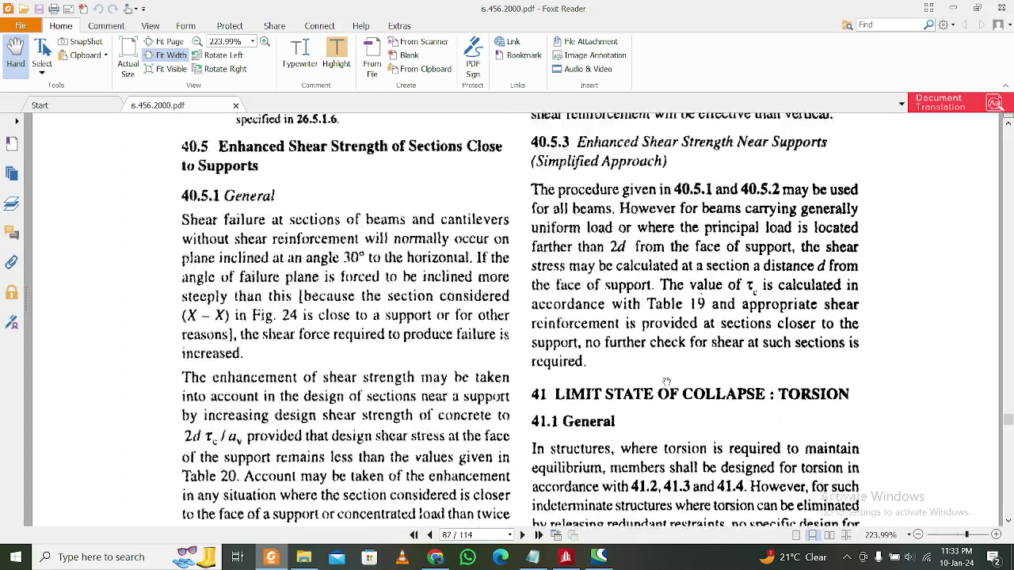
pyautogui.scroll(2, 667, 384)
# Enter ENSH value 1, add it to the IS456 design commands, and close Design Parameters
pyautogui.hotkey('alt', 'Tab')
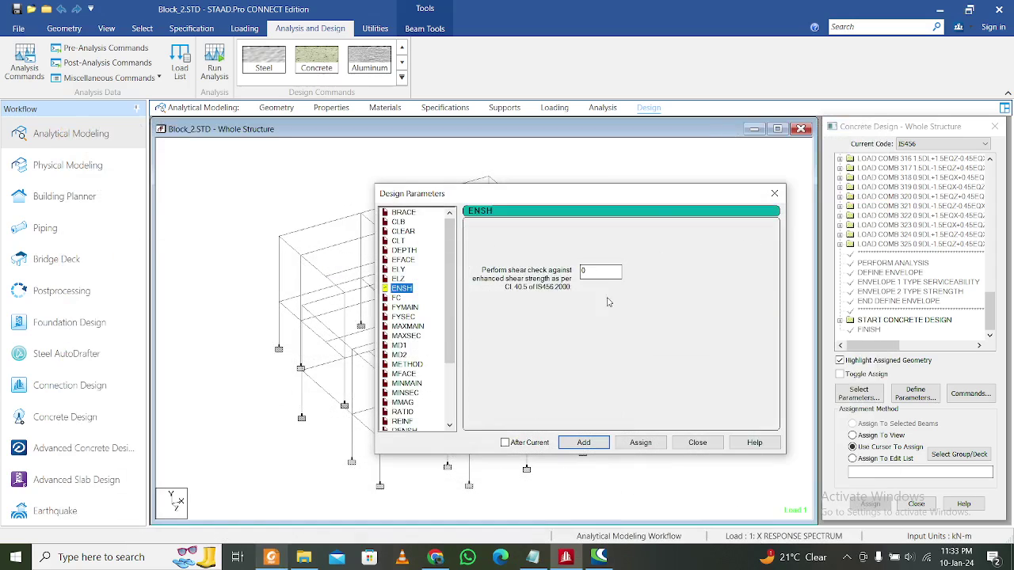
pyautogui.press('Tab')
pyautogui.write('1')
pyautogui.click(586, 445)
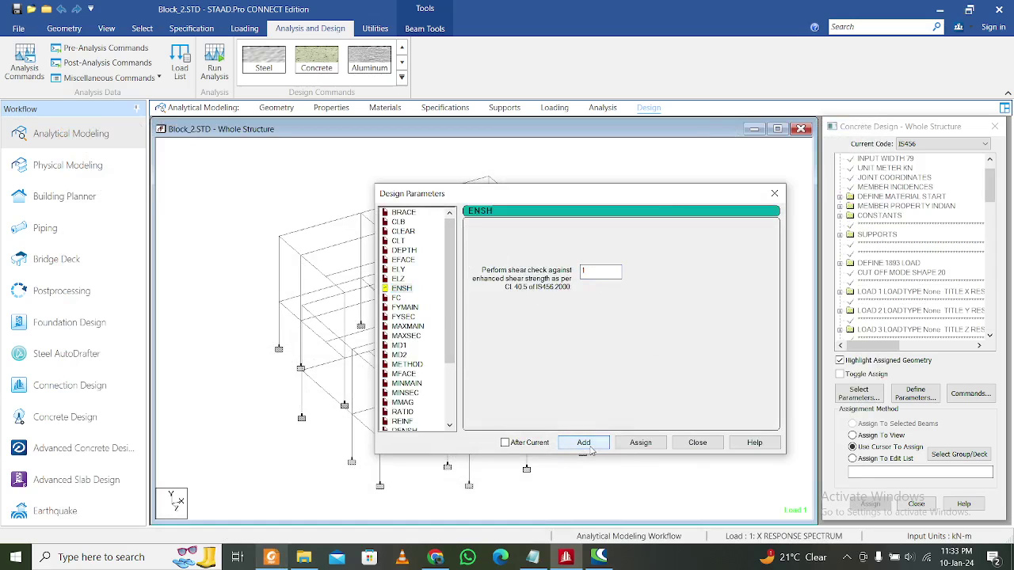
pyautogui.click(696, 444)
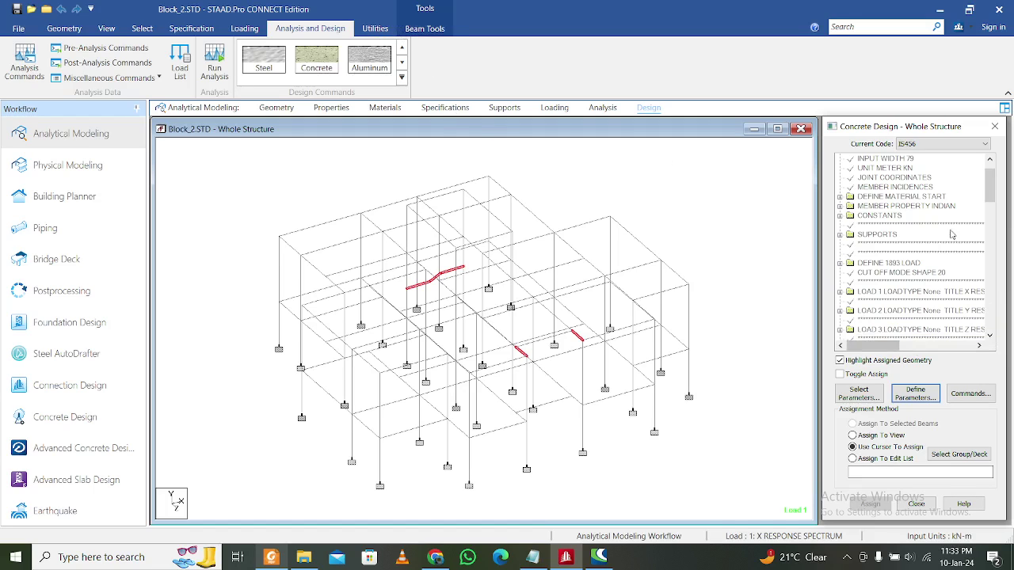
# Scroll the Concrete Design command tree and pick the ENSH 1 entry
pyautogui.moveTo(987, 190); pyautogui.dragTo(988, 313)
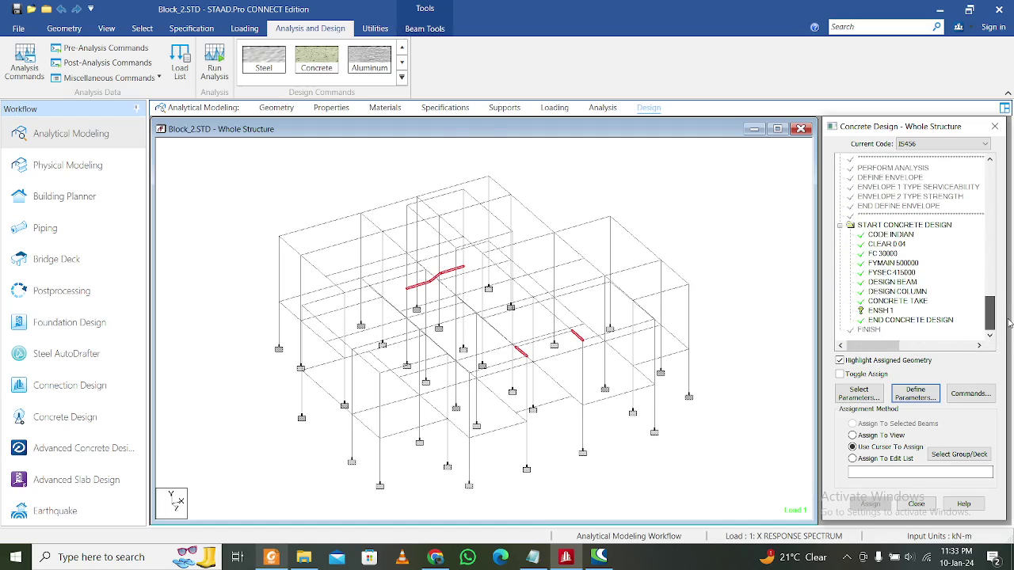
pyautogui.click(880, 311)
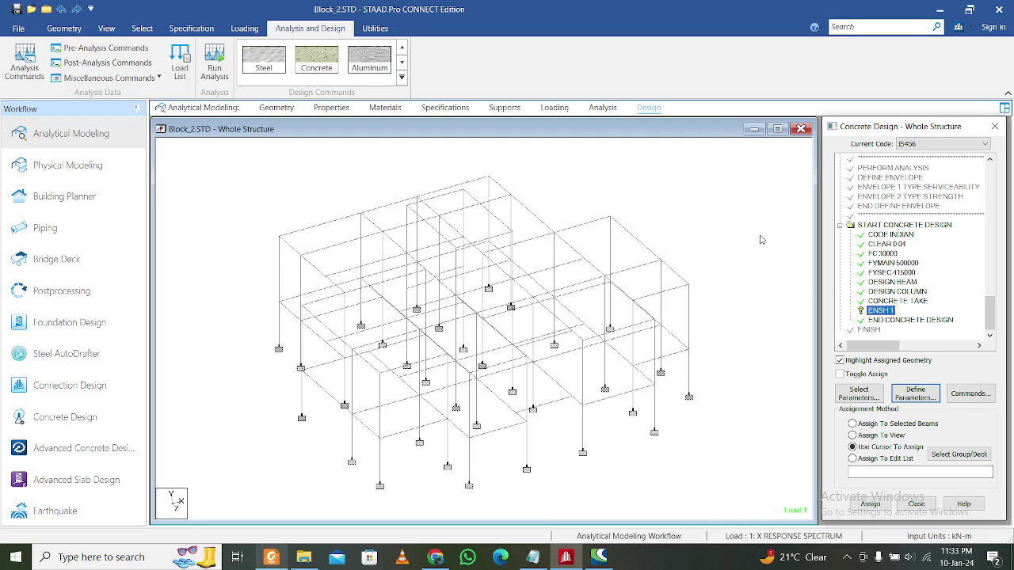
# Select beams 241, 243, 330, 334 and 335 by typed list
pyautogui.click(142, 27)
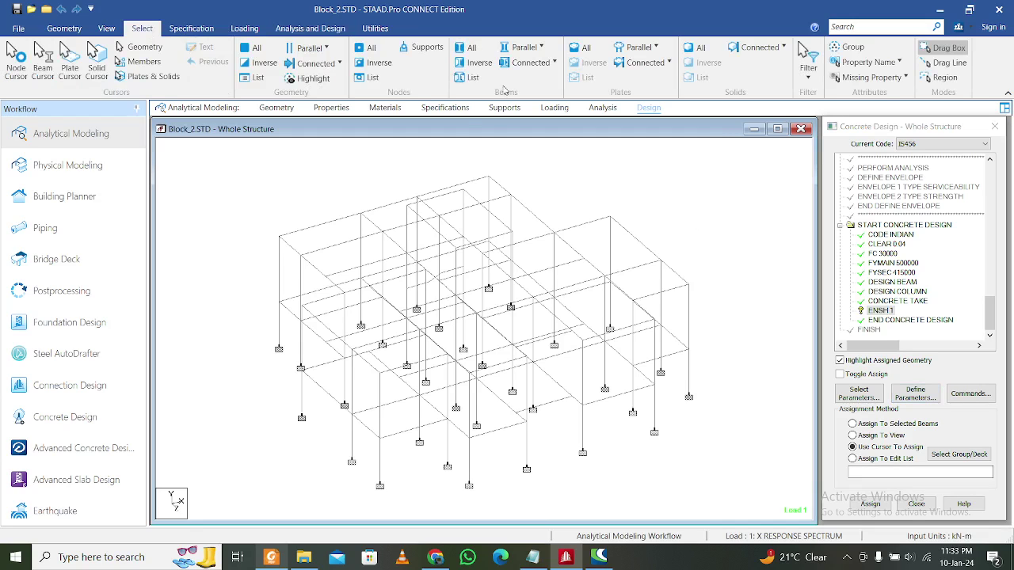
pyautogui.click(468, 79)
pyautogui.click(571, 385)
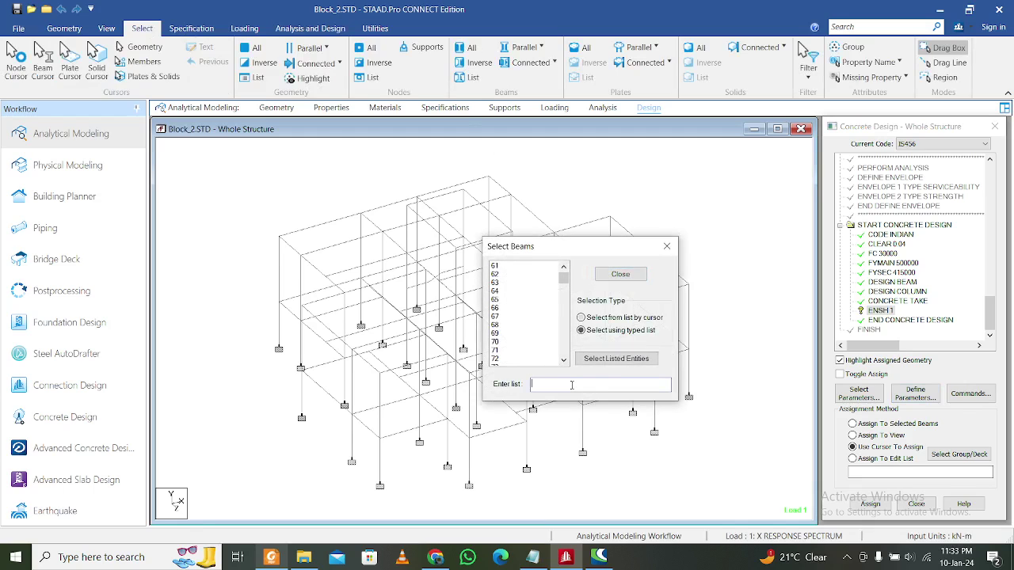
pyautogui.write('241,243,330,334,335')
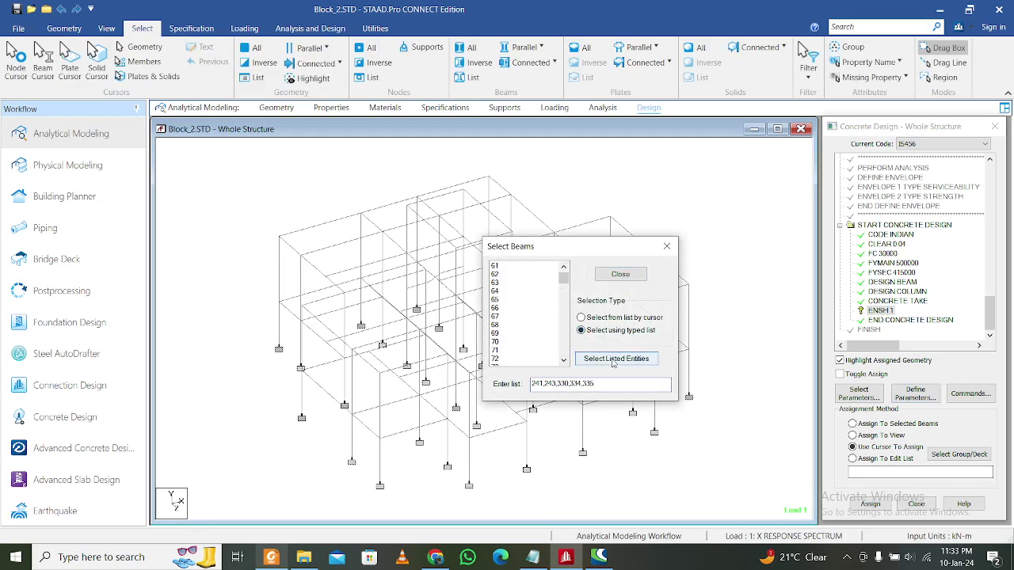
pyautogui.click(613, 359)
pyautogui.click(667, 246)
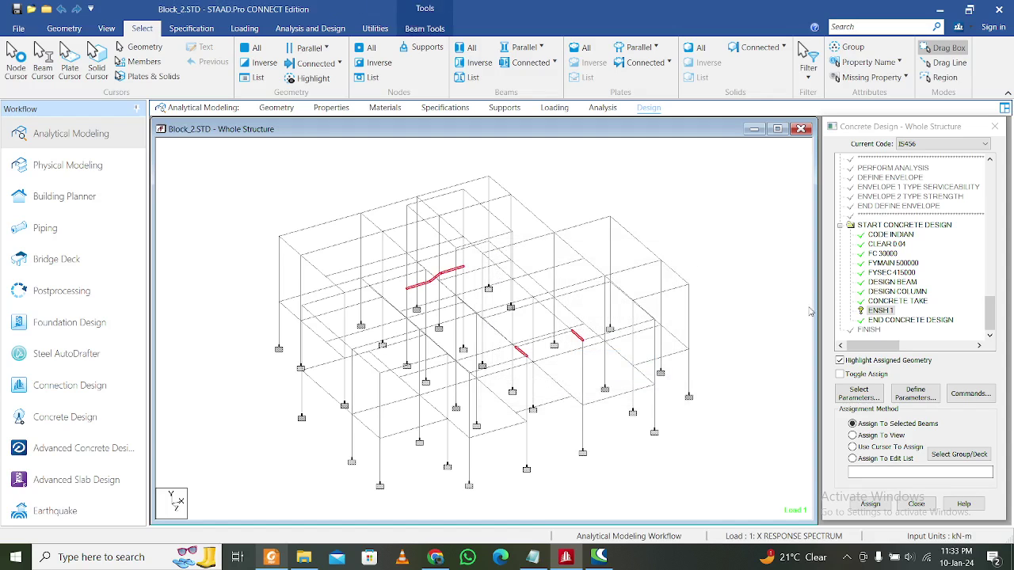
# Assign ENSH 1 to the selected beams and confirm
pyautogui.click(870, 504)
pyautogui.click(912, 361)
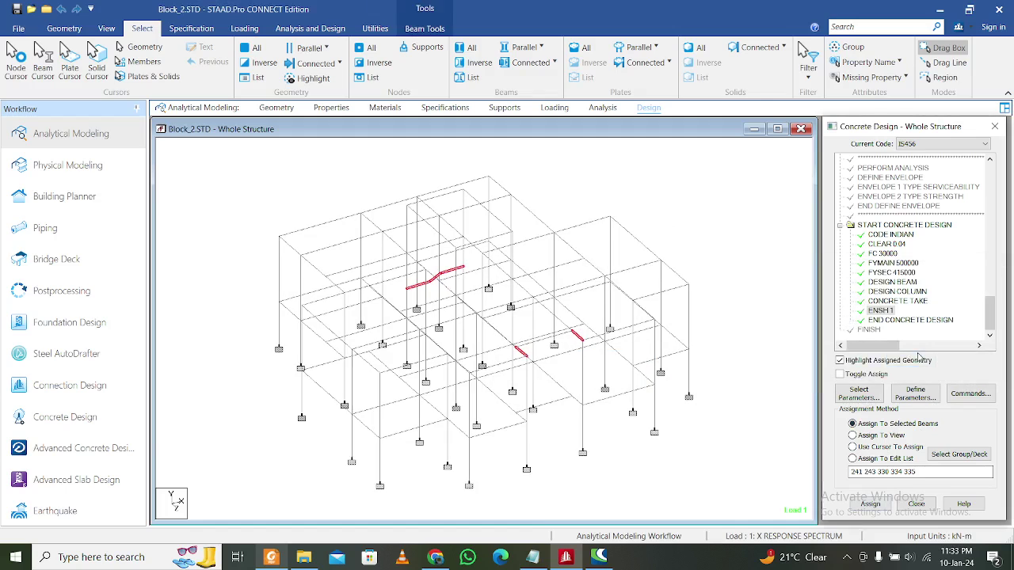
pyautogui.click(751, 284)
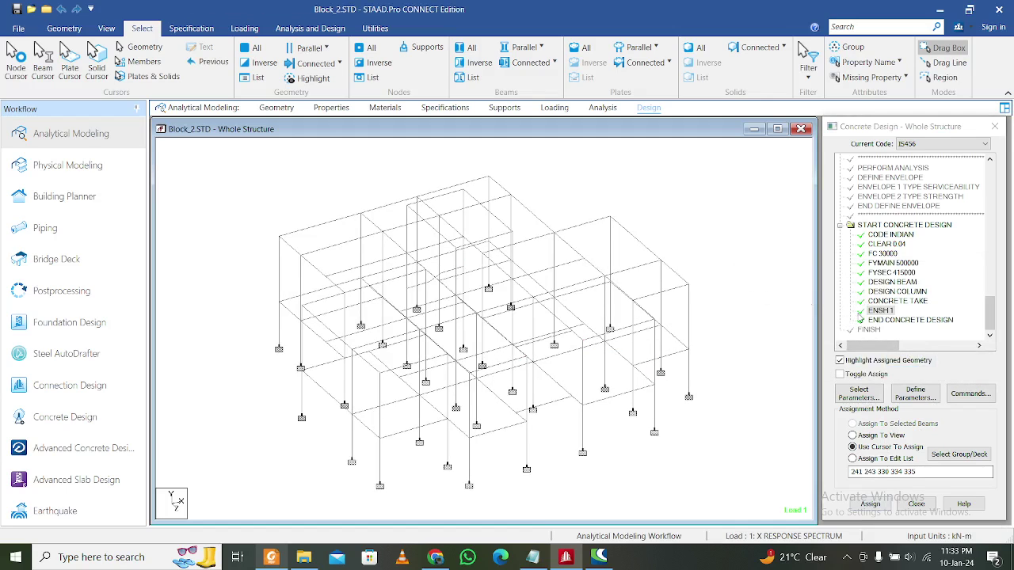
pyautogui.click(989, 318)
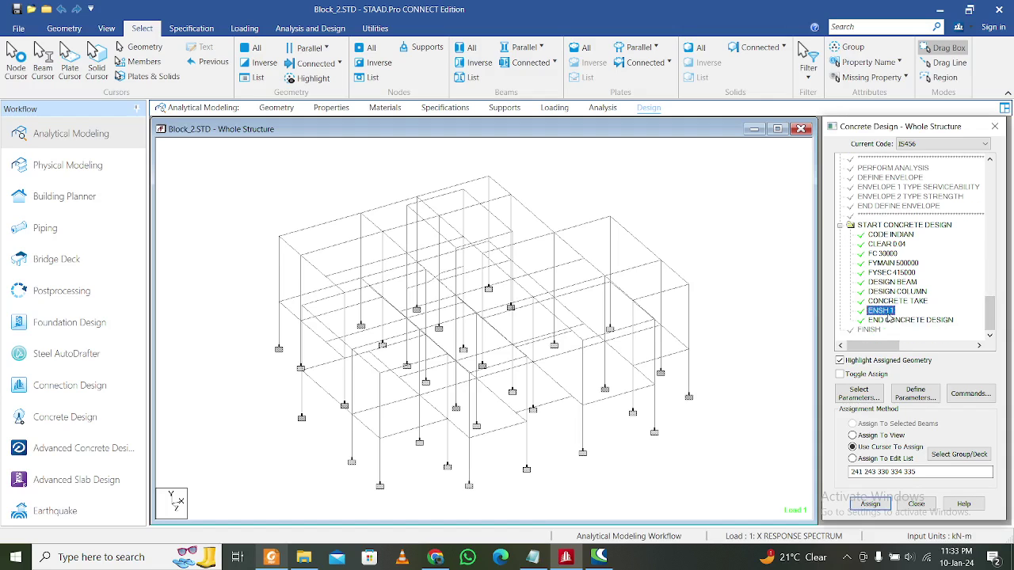
# Save the model and open its input command file from Utilities
pyautogui.click(737, 257)
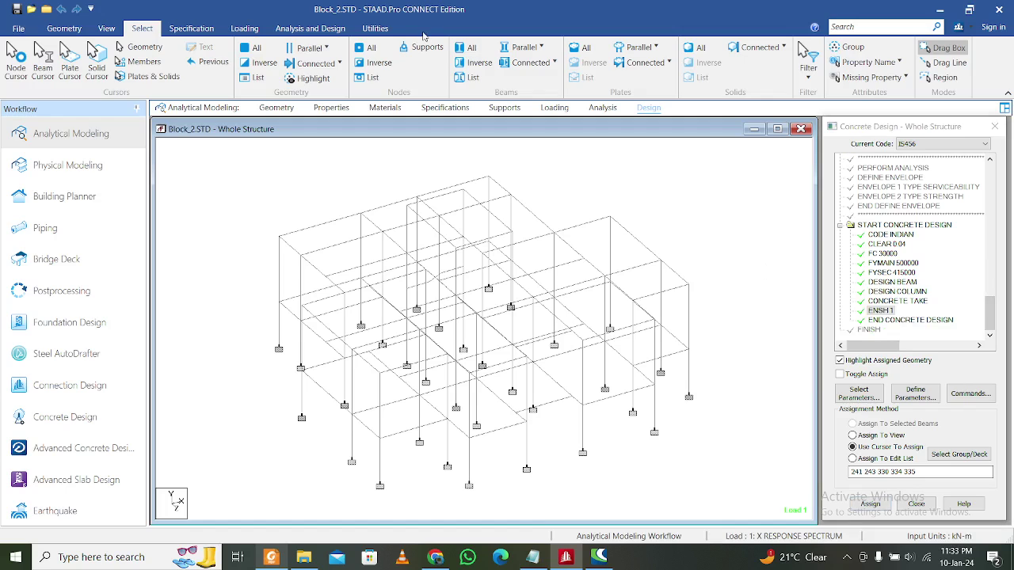
pyautogui.click(372, 29)
pyautogui.click(352, 60)
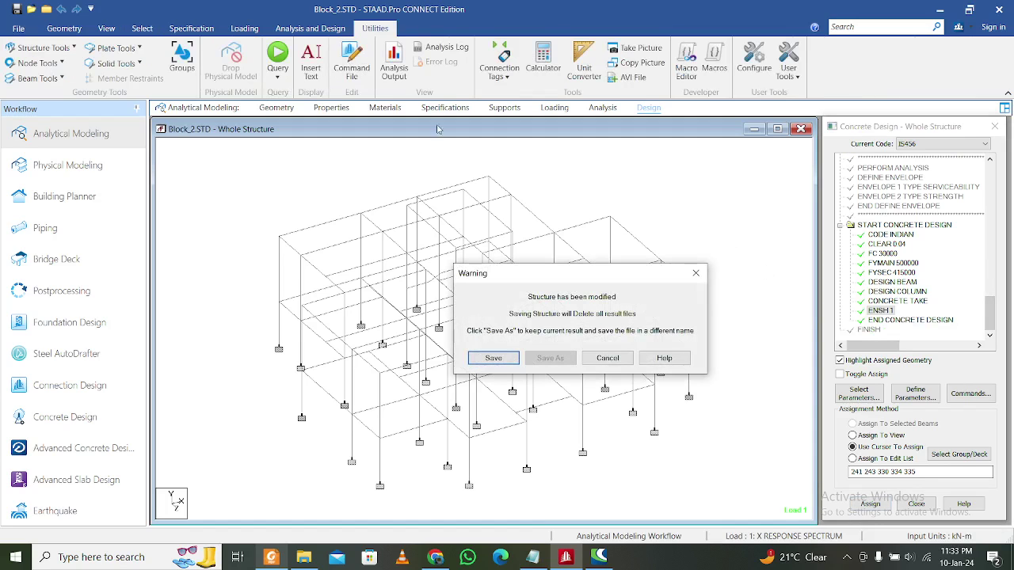
pyautogui.click(494, 358)
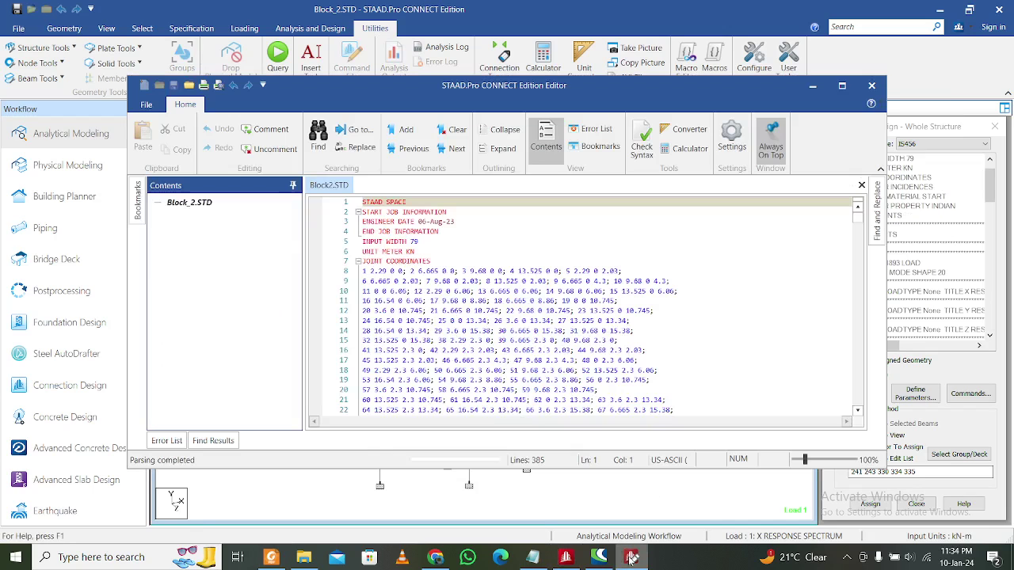
pyautogui.click(841, 86)
pyautogui.keyDown('ctrl'); pyautogui.scroll(3, 567, 313); pyautogui.keyUp('ctrl')
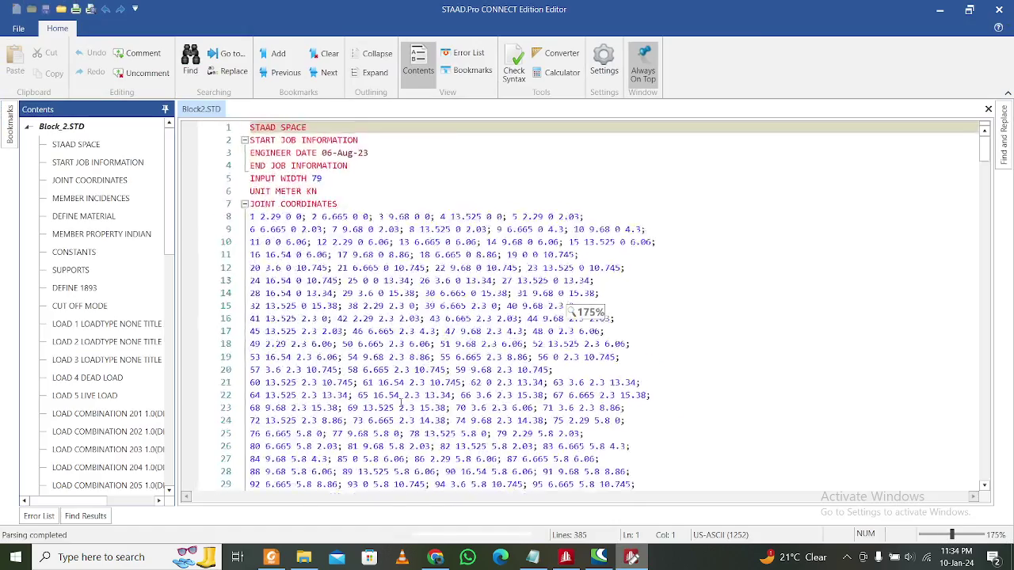
pyautogui.keyDown('ctrl'); pyautogui.scroll(3, 567, 312); pyautogui.keyUp('ctrl')
pyautogui.scroll(-4, 567, 312)
pyautogui.scroll(-12, 567, 312)
pyautogui.scroll(-6, 915, 290)
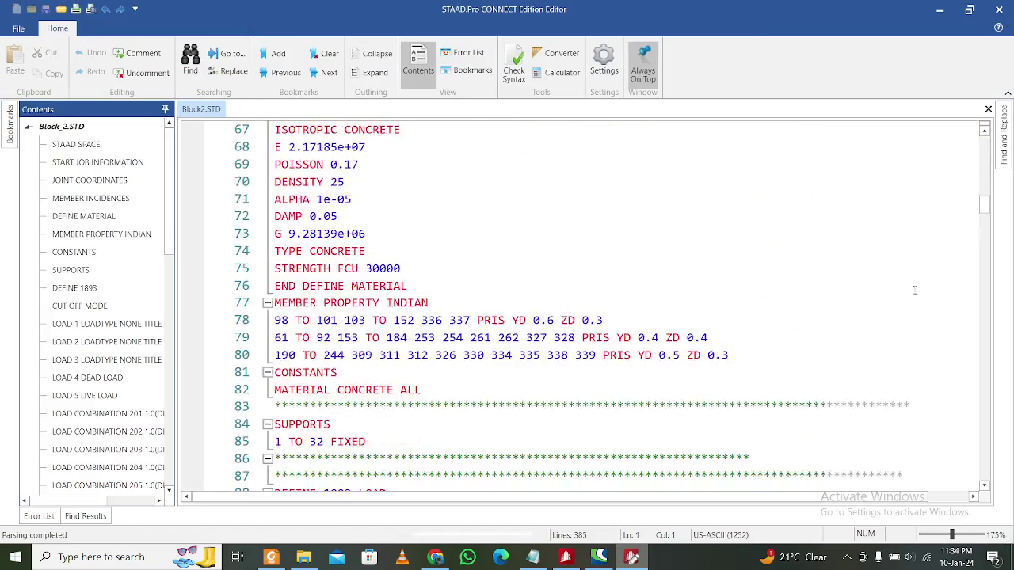
pyautogui.moveTo(989, 219); pyautogui.dragTo(986, 467)
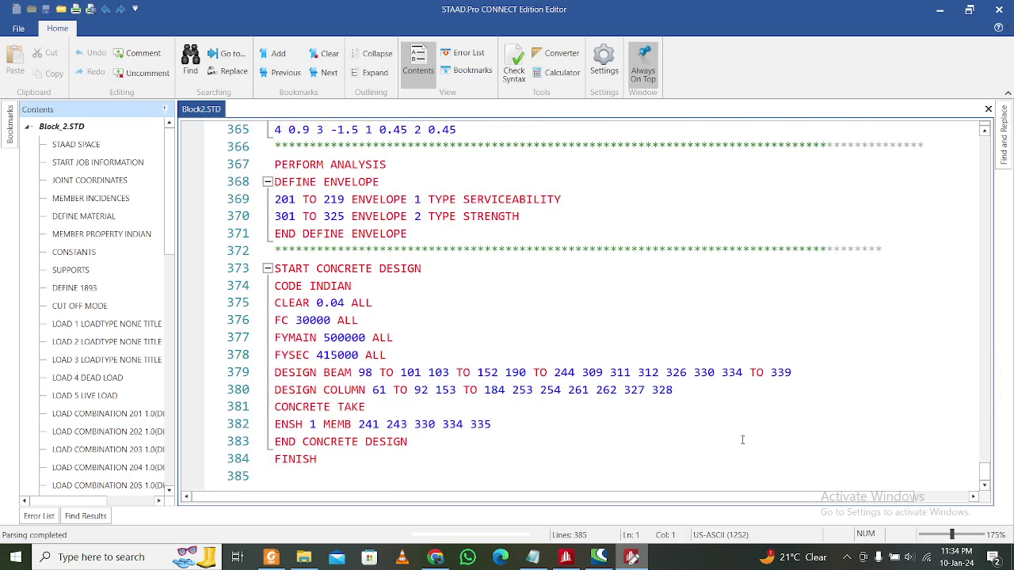
pyautogui.scroll(1, 433, 393)
pyautogui.scroll(-1, 410, 398)
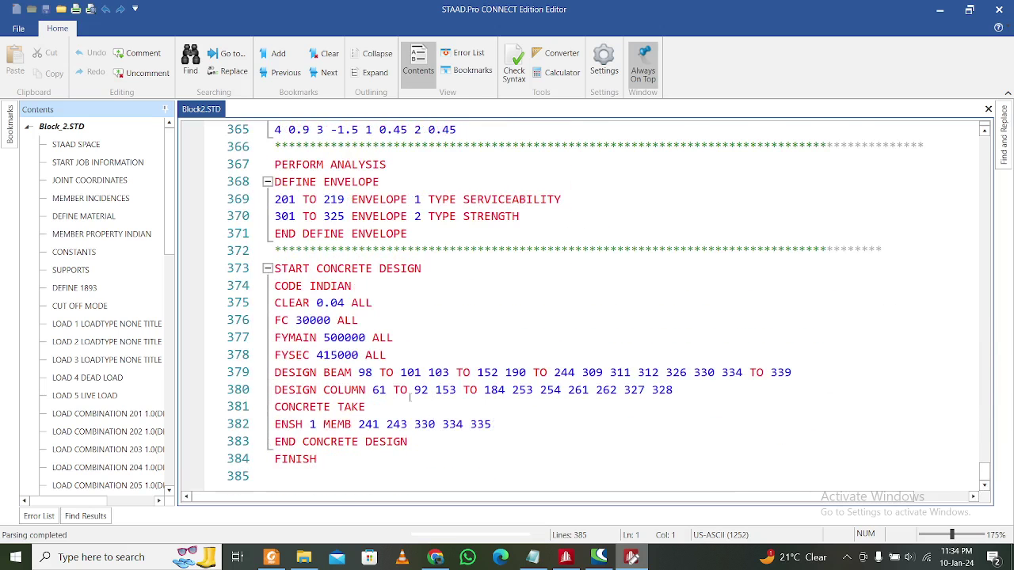
pyautogui.click(371, 409)
pyautogui.moveTo(491, 425); pyautogui.dragTo(271, 428)
pyautogui.hotkey('ctrl', 'c')
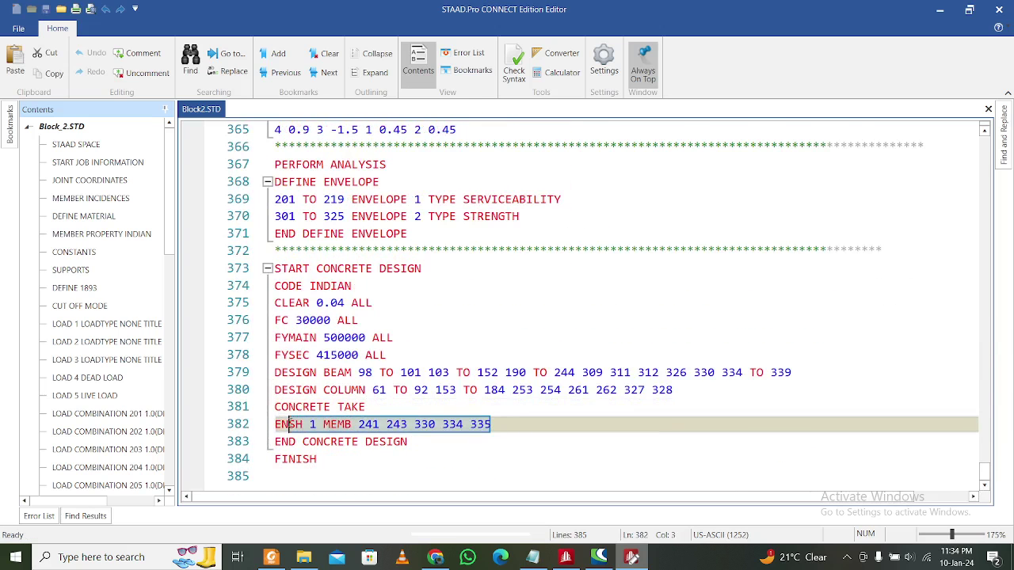
pyautogui.press('Delete')
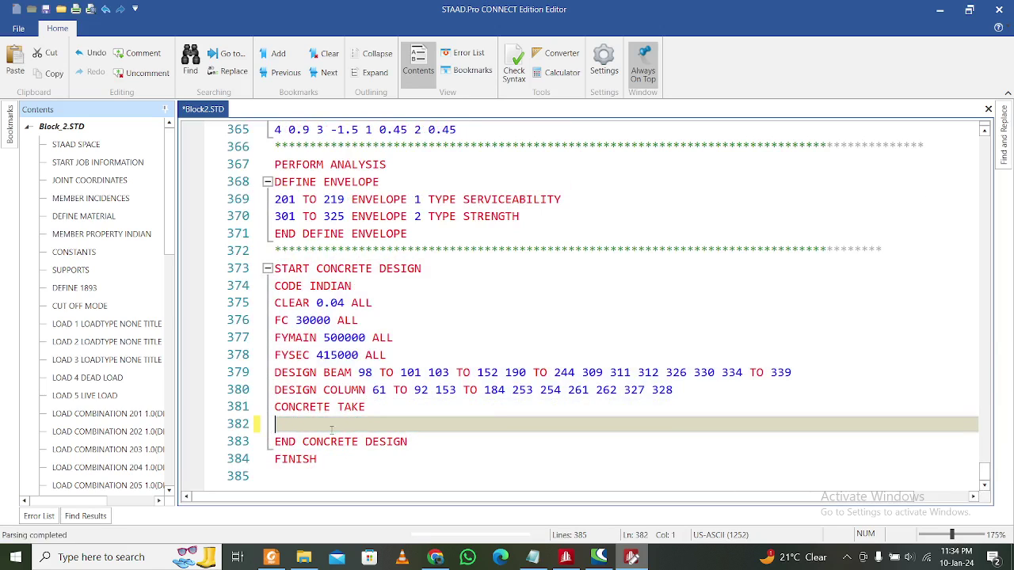
pyautogui.press('Delete')
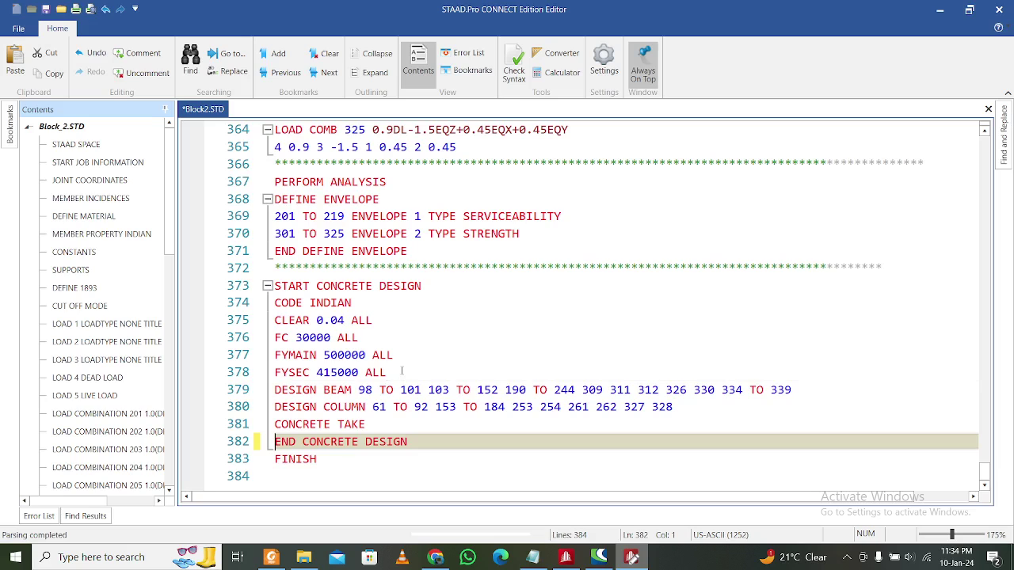
# Paste the ENSH line after FYSEC 415000 ALL and close the editor
pyautogui.click(402, 371)
pyautogui.press('Return')
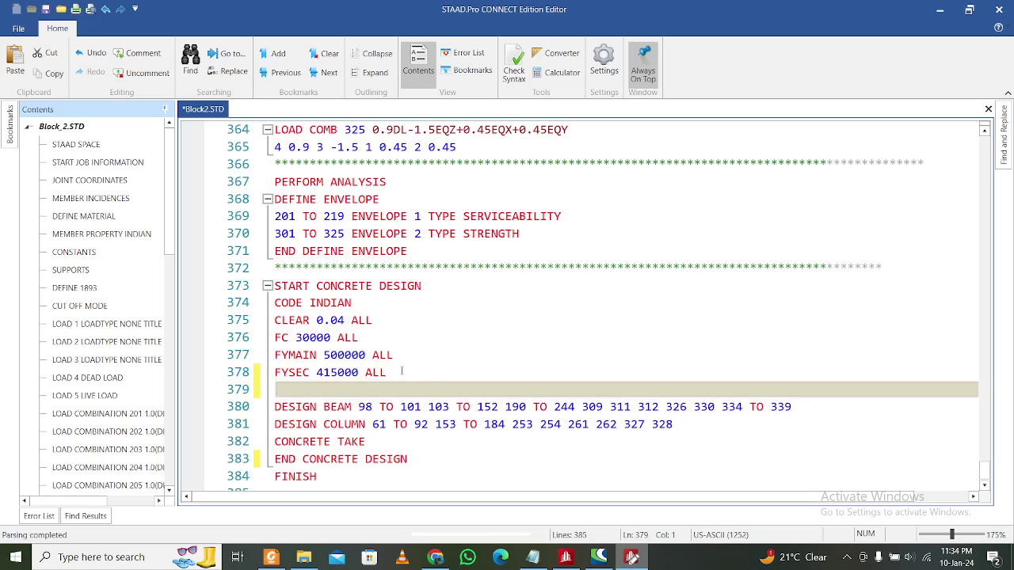
pyautogui.hotkey('ctrl', 'v')
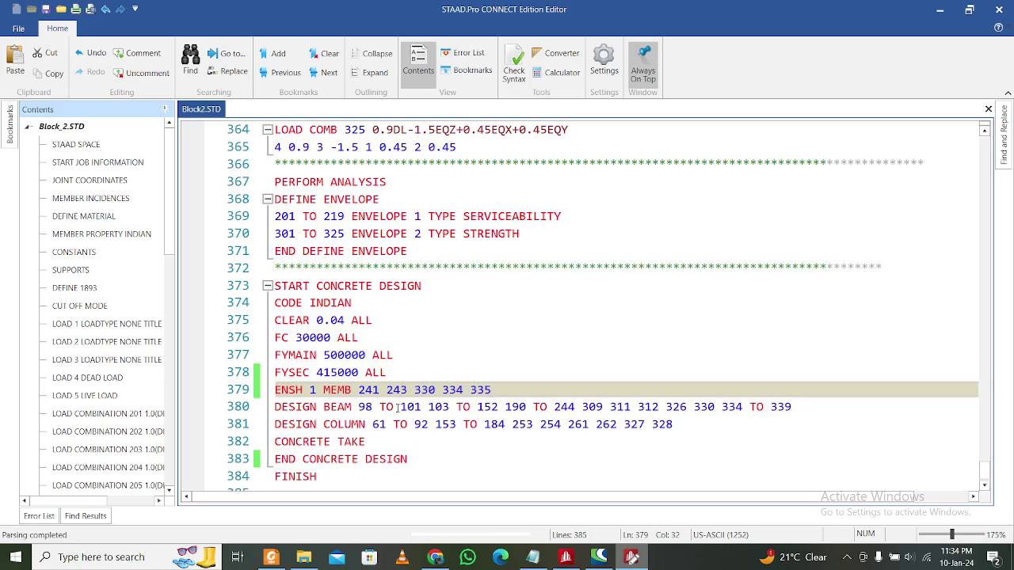
pyautogui.click(1007, 8)
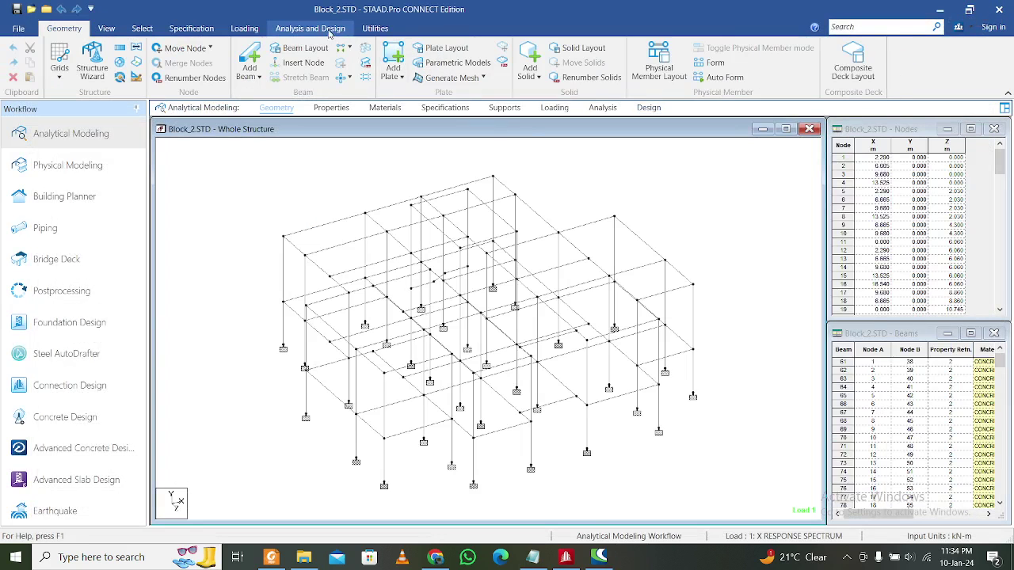
# Rerun the analysis and open its output file showing 0 errors and 4 warnings
pyautogui.click(310, 29)
pyautogui.click(214, 71)
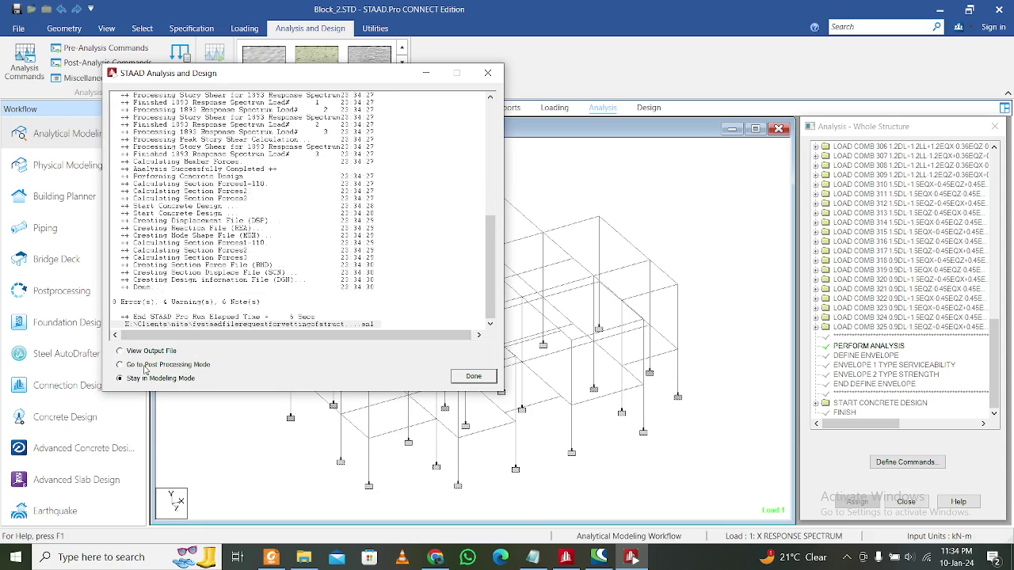
pyautogui.click(158, 352)
pyautogui.click(475, 378)
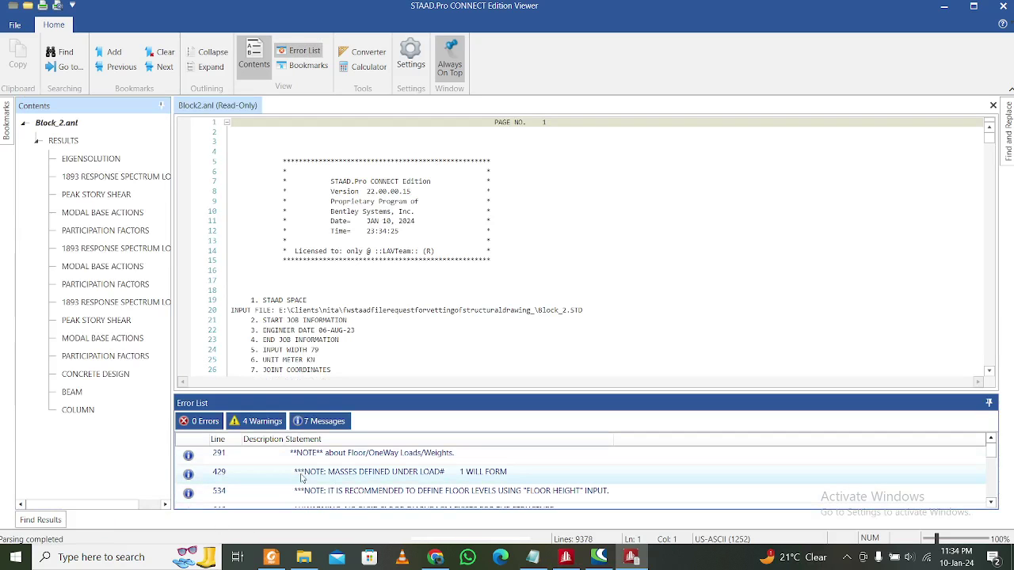
# Filter the Error List to the 4 warnings, flagging members 104, 149, 151 and the diaphragm
pyautogui.scroll(-2, 315, 473)
pyautogui.scroll(-1, 316, 473)
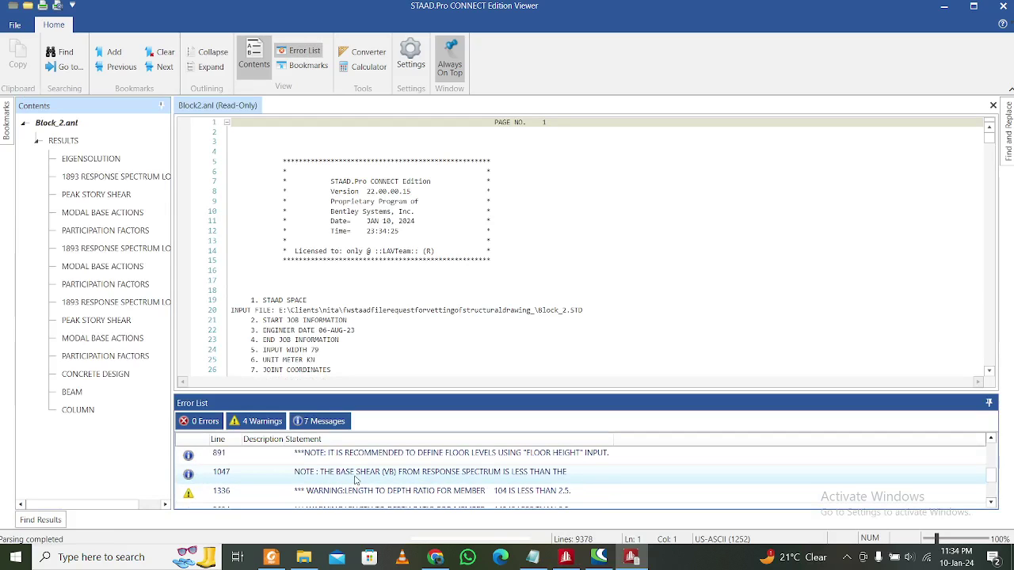
pyautogui.scroll(-3, 366, 488)
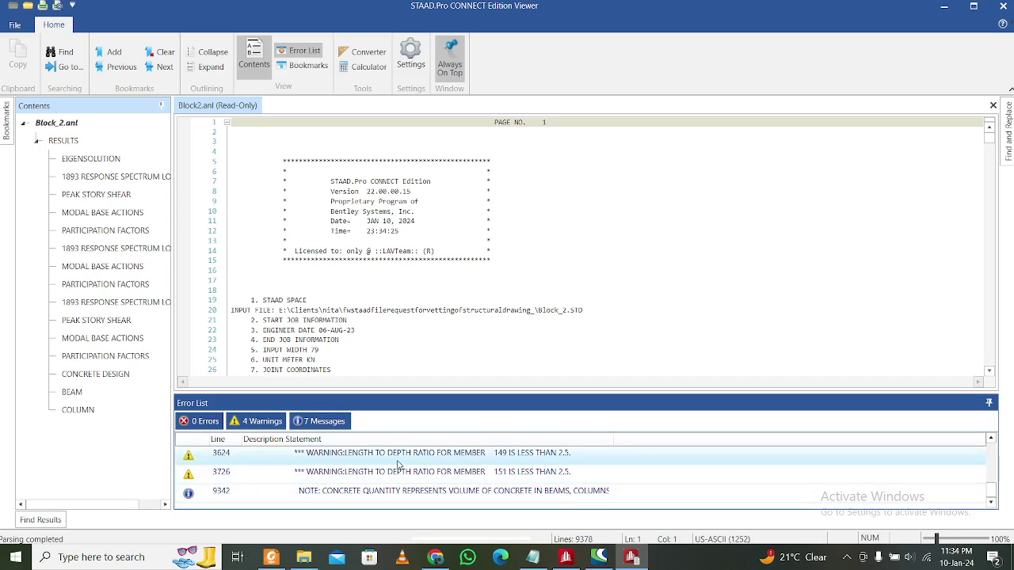
pyautogui.scroll(3, 401, 472)
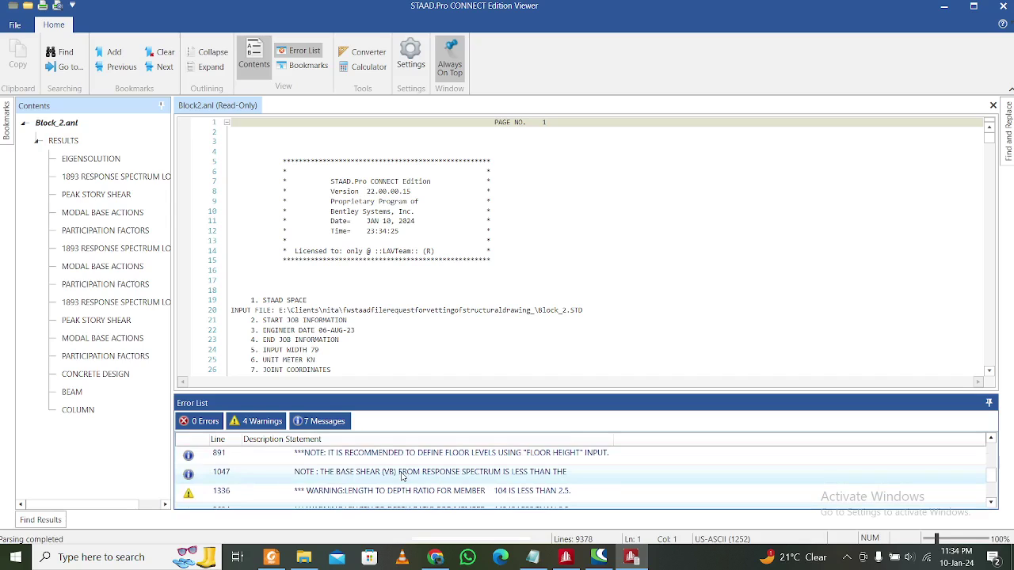
pyautogui.scroll(1, 401, 476)
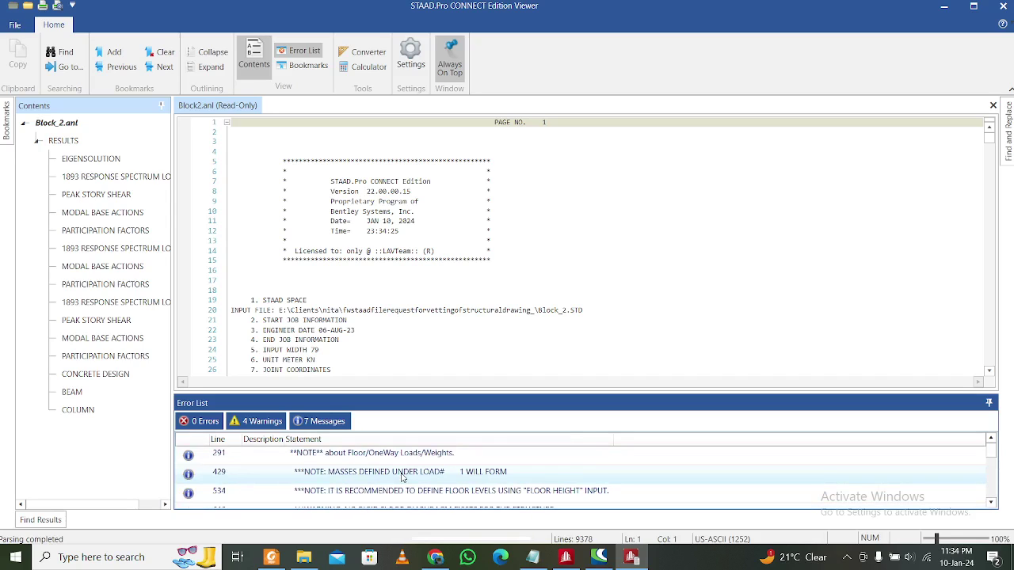
pyautogui.click(263, 421)
pyautogui.click(322, 422)
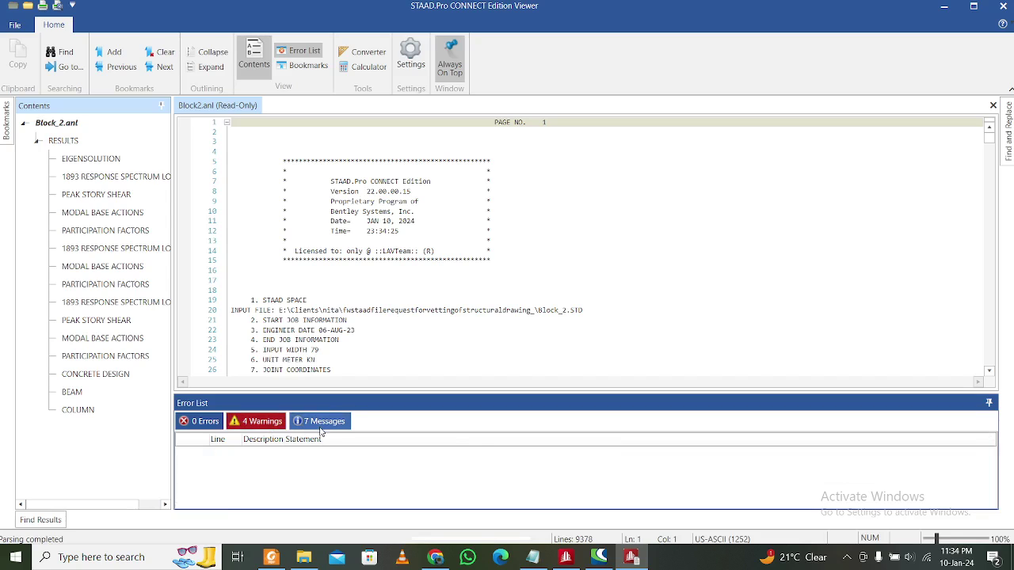
pyautogui.click(261, 421)
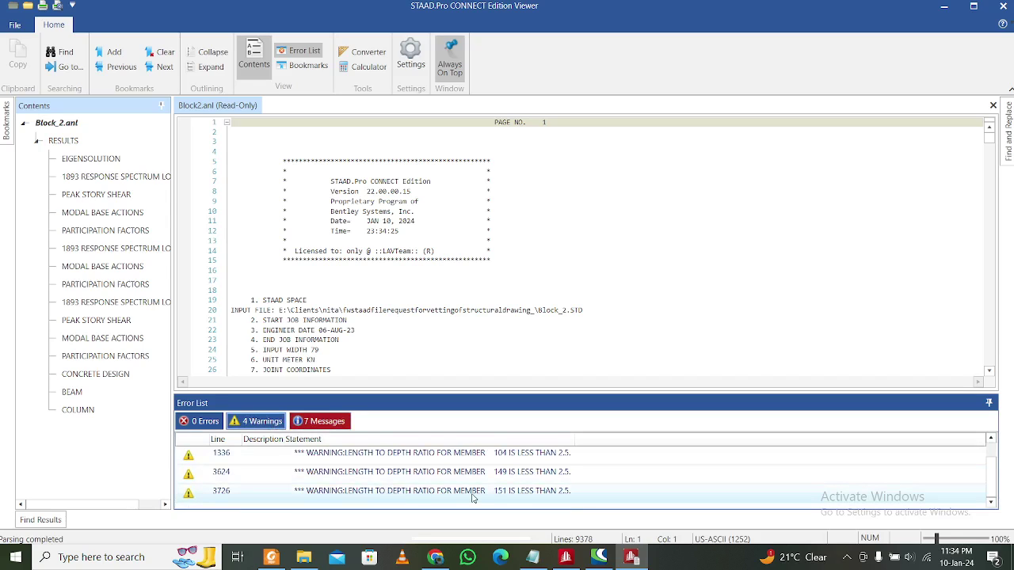
pyautogui.scroll(-1, 474, 498)
# Write 104,149,151 on a second Notepad line, copy it, and minimize Notepad
pyautogui.click(534, 556)
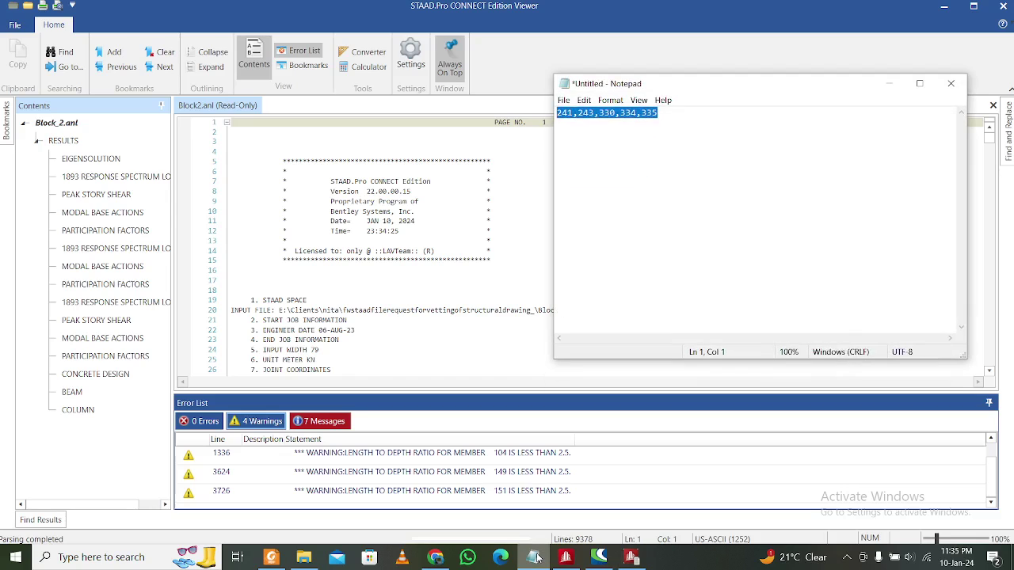
pyautogui.click(668, 116)
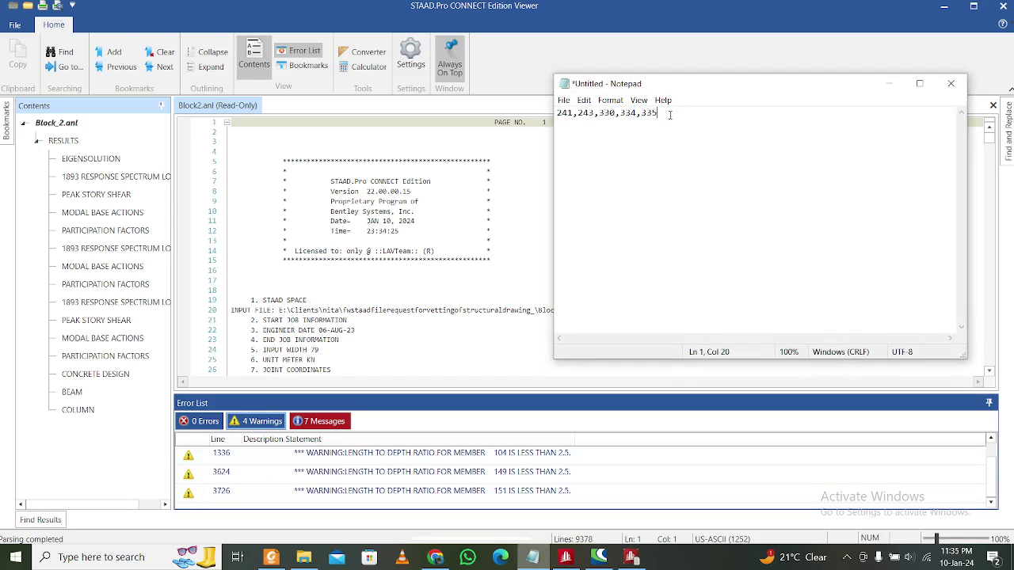
pyautogui.scroll(1, 519, 476)
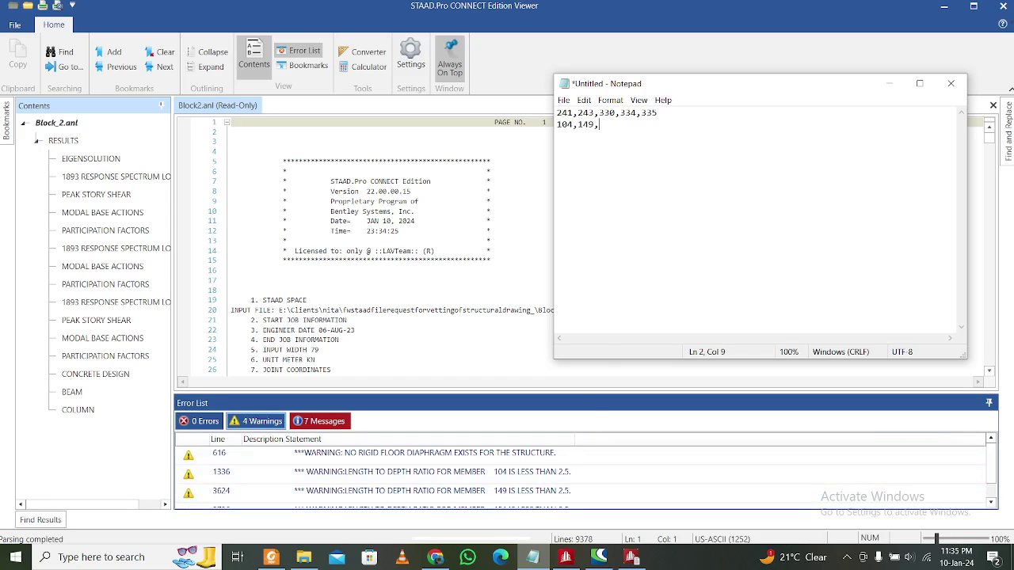
pyautogui.scroll(-1, 586, 476)
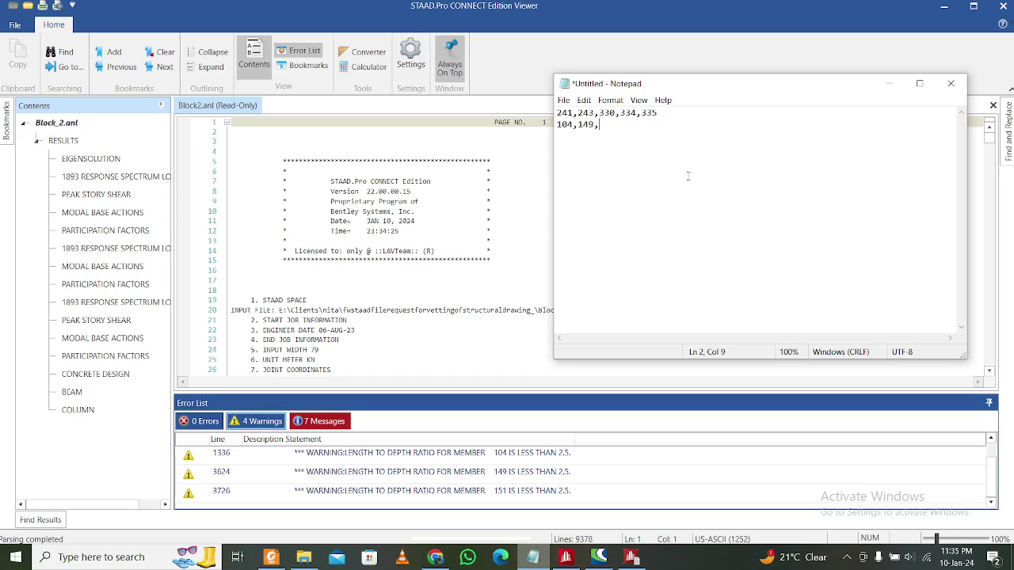
pyautogui.write('151')
pyautogui.moveTo(625, 124); pyautogui.dragTo(552, 119)
pyautogui.rightClick(561, 131)
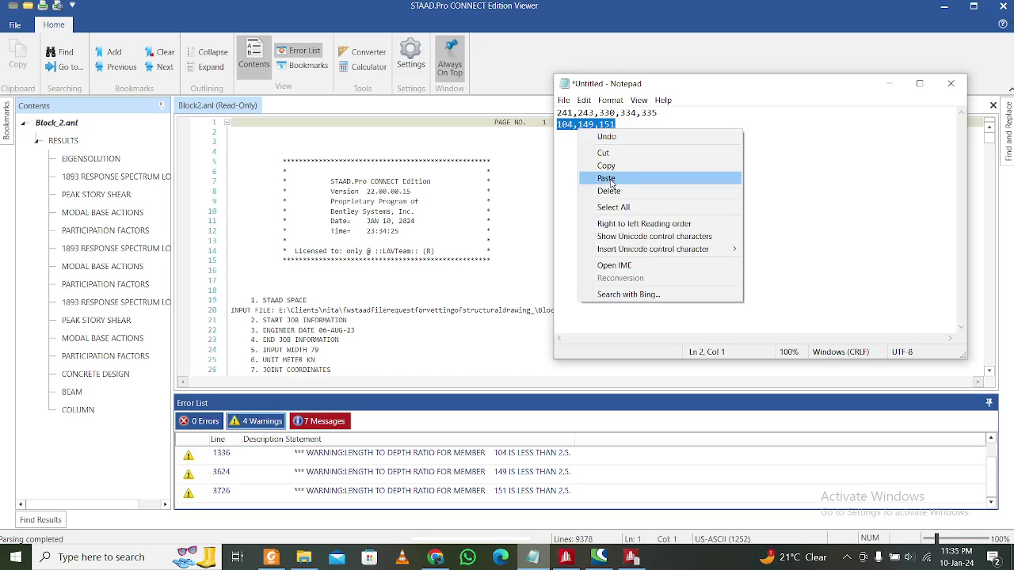
pyautogui.click(658, 162)
pyautogui.click(889, 83)
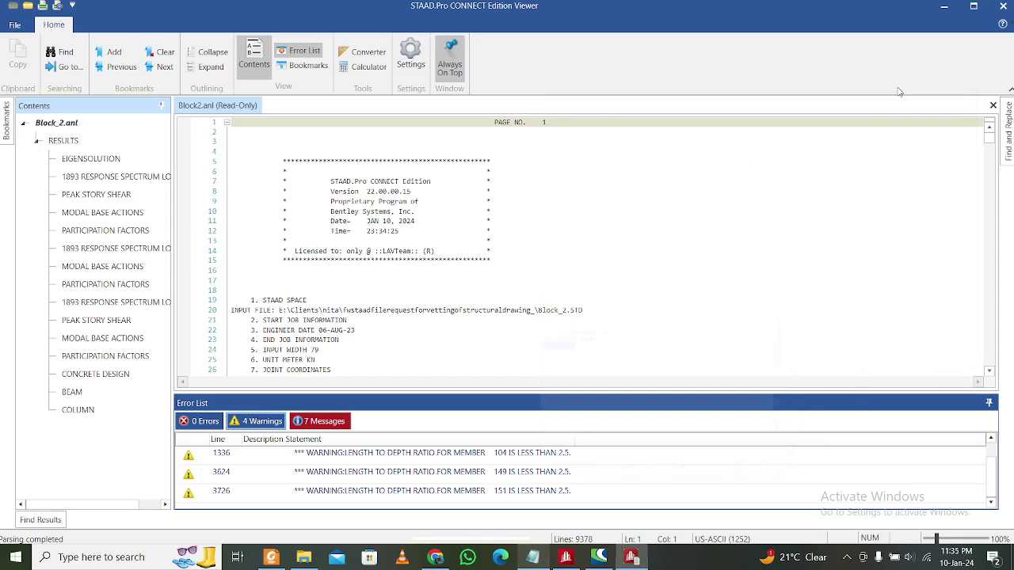
# Close the output viewer and open the command file, scrolling to the ENSH 1 line
pyautogui.click(1001, 6)
pyautogui.click(369, 29)
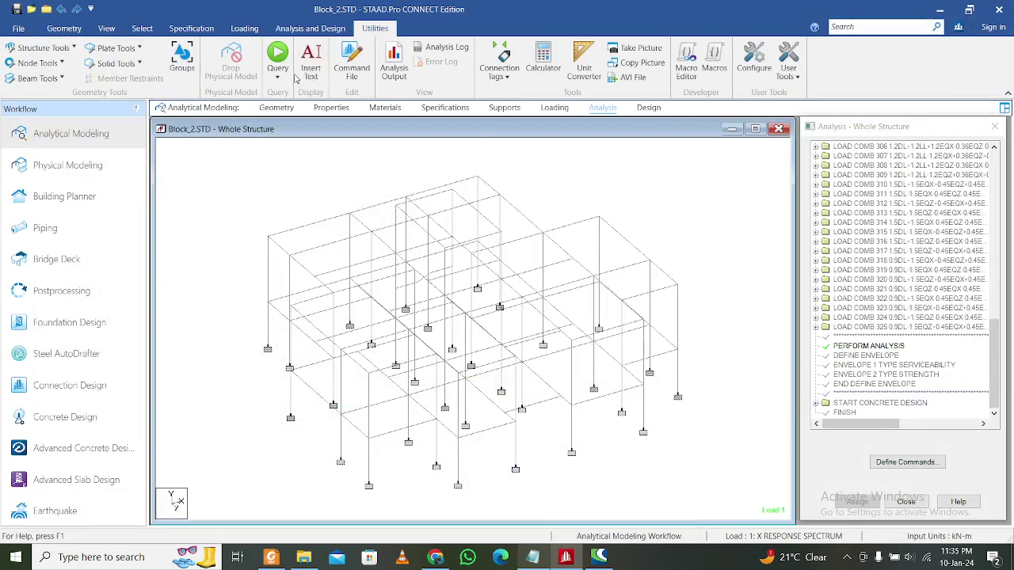
pyautogui.click(361, 72)
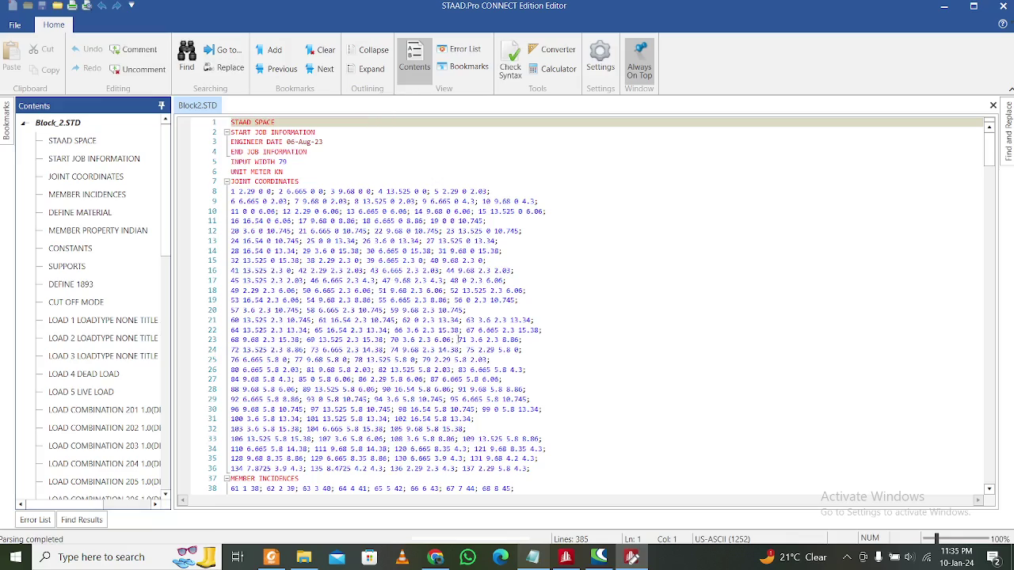
pyautogui.scroll(-3, 458, 340)
pyautogui.keyDown('ctrl'); pyautogui.scroll(1, 458, 341); pyautogui.keyUp('ctrl')
pyautogui.keyDown('ctrl'); pyautogui.scroll(1, 458, 341); pyautogui.keyUp('ctrl')
pyautogui.scroll(-12, 458, 350)
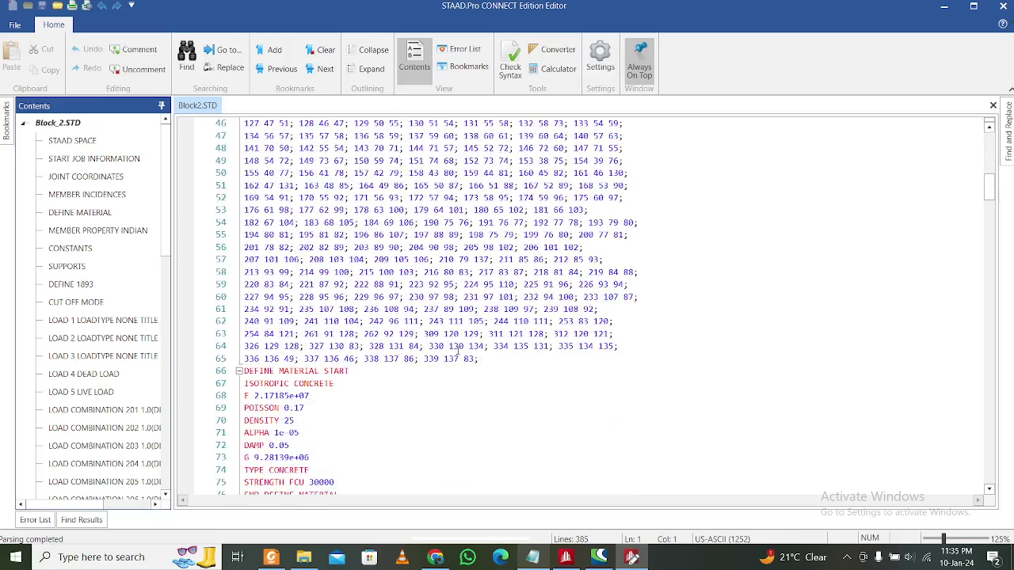
pyautogui.keyDown('ctrl'); pyautogui.scroll(1, 457, 349); pyautogui.keyUp('ctrl')
pyautogui.scroll(-5, 458, 348)
pyautogui.scroll(-5, 459, 348)
pyautogui.scroll(-13, 460, 346)
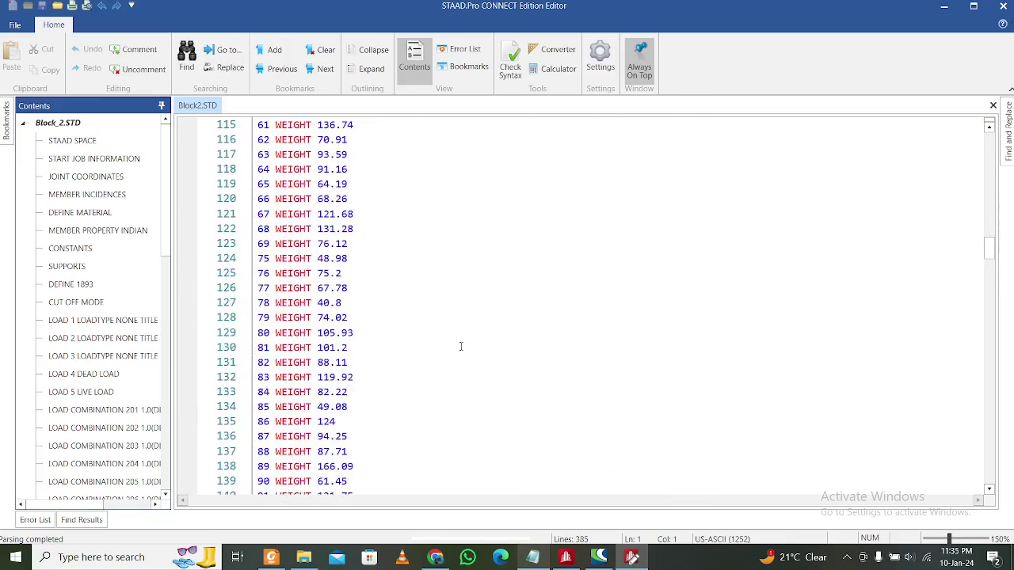
pyautogui.scroll(-7, 460, 346)
pyautogui.moveTo(989, 271)
pyautogui.mouseDown()
pyautogui.moveTo(981, 481)
pyautogui.moveTo(957, 489)
pyautogui.mouseUp()
pyautogui.keyDown('ctrl'); pyautogui.scroll(1, 395, 439); pyautogui.keyUp('ctrl')
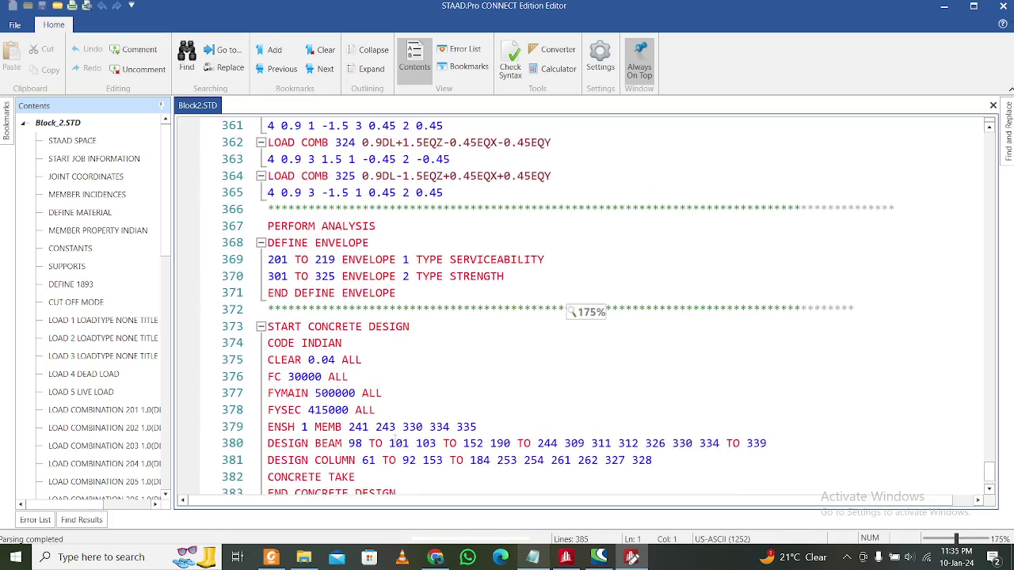
pyautogui.keyDown('ctrl'); pyautogui.scroll(1, 506, 386); pyautogui.keyUp('ctrl')
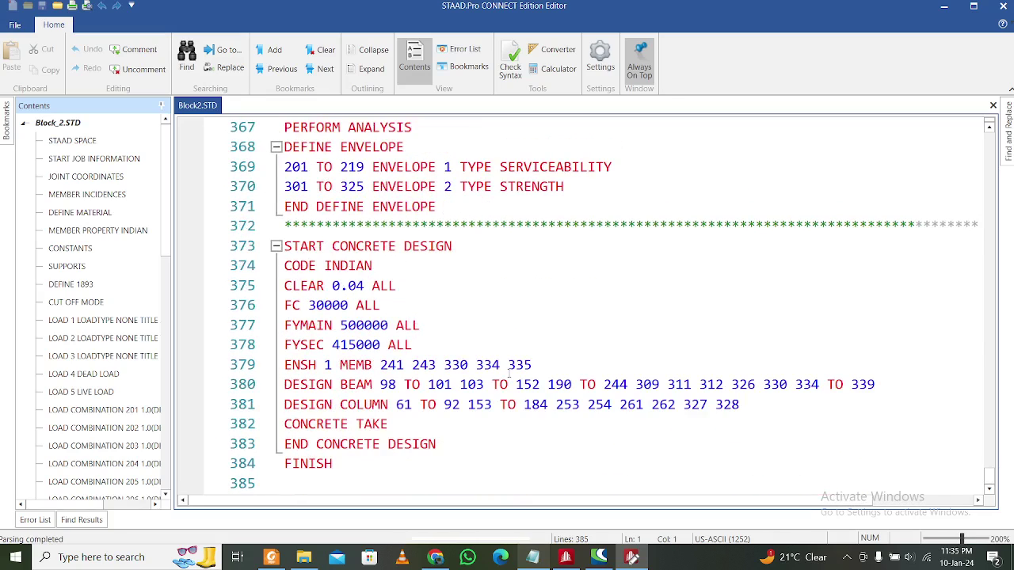
# Paste 104 149 151 space-separated onto the end of line 379's ENSH 1 list, then close the editor
pyautogui.click(508, 366)
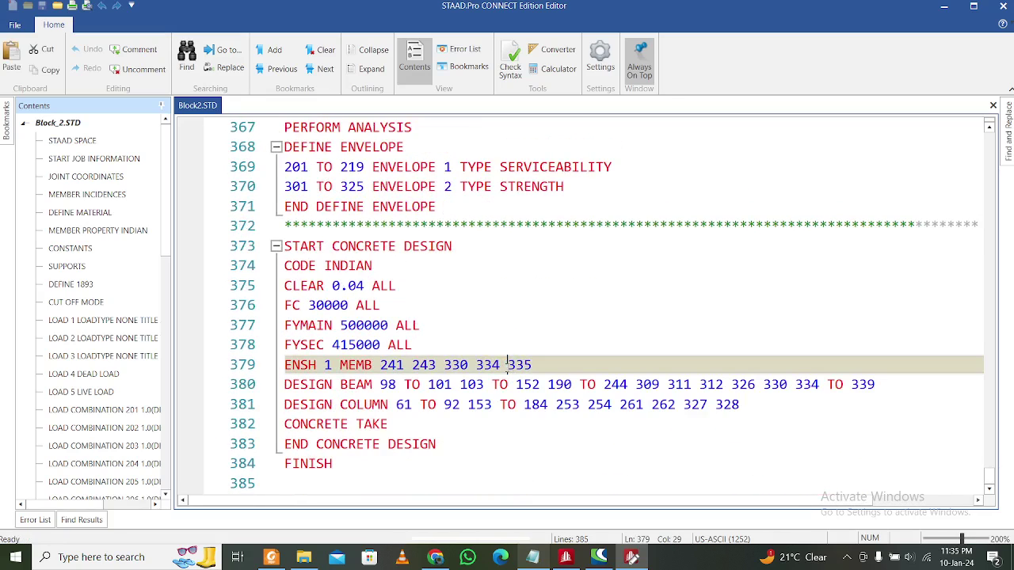
pyautogui.click(543, 371)
pyautogui.hotkey('ctrl', 'v')
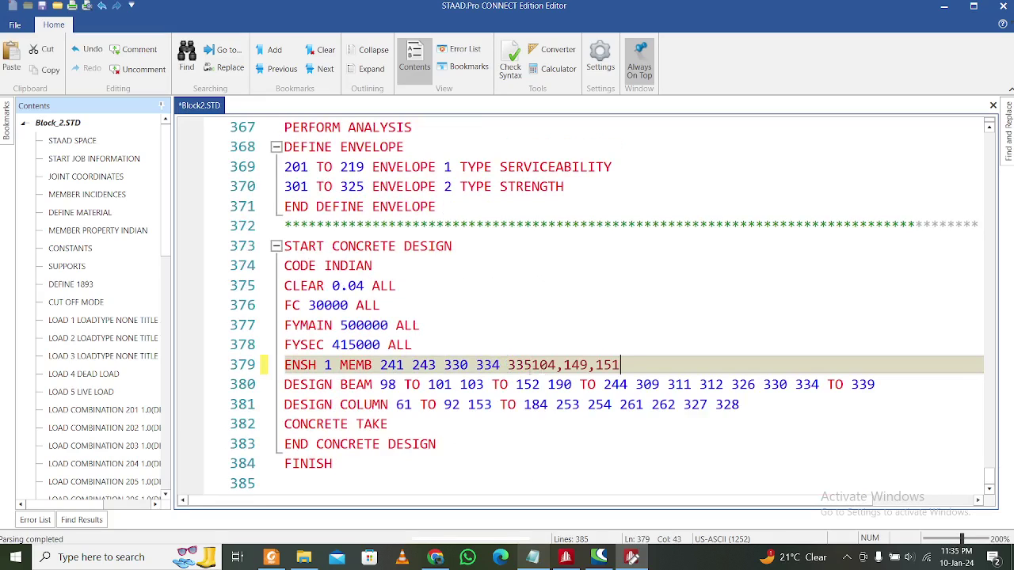
pyautogui.click(510, 369)
pyautogui.click(532, 365)
pyautogui.click(572, 365)
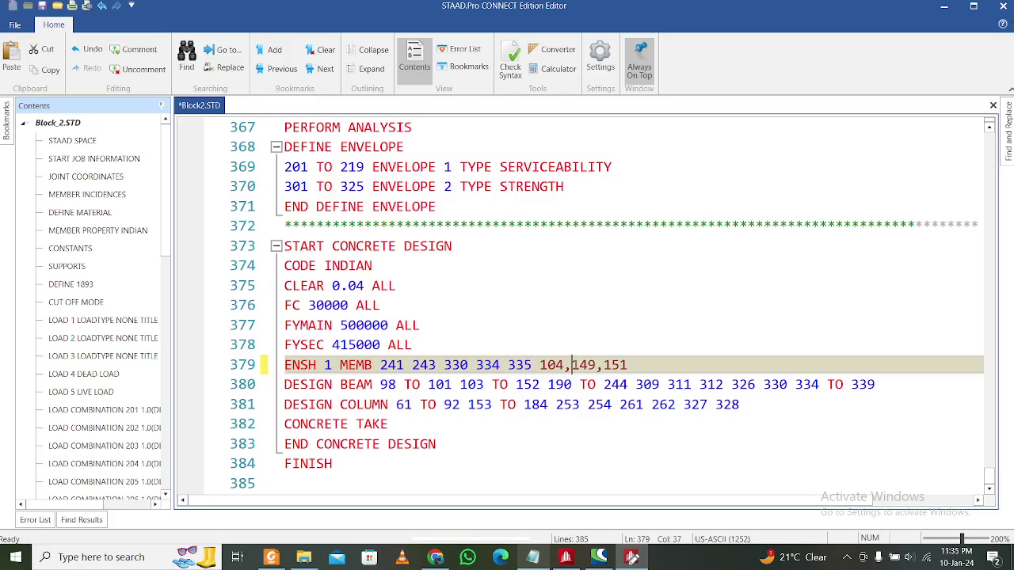
pyautogui.press('BackSpace')
pyautogui.click(611, 365)
pyautogui.press('BackSpace')
pyautogui.click(514, 366)
pyautogui.click(501, 365)
pyautogui.click(542, 383)
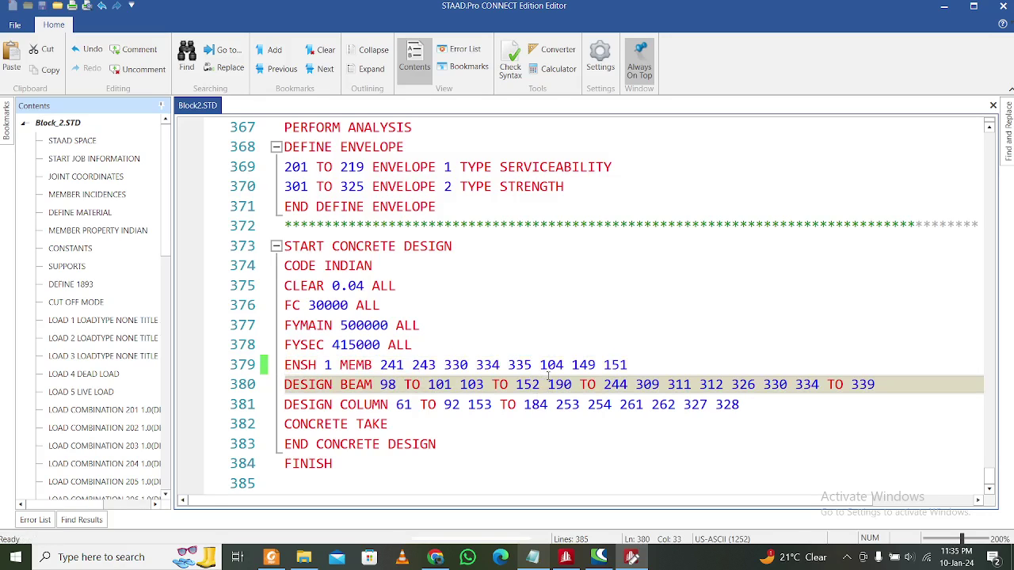
pyautogui.click(1003, 6)
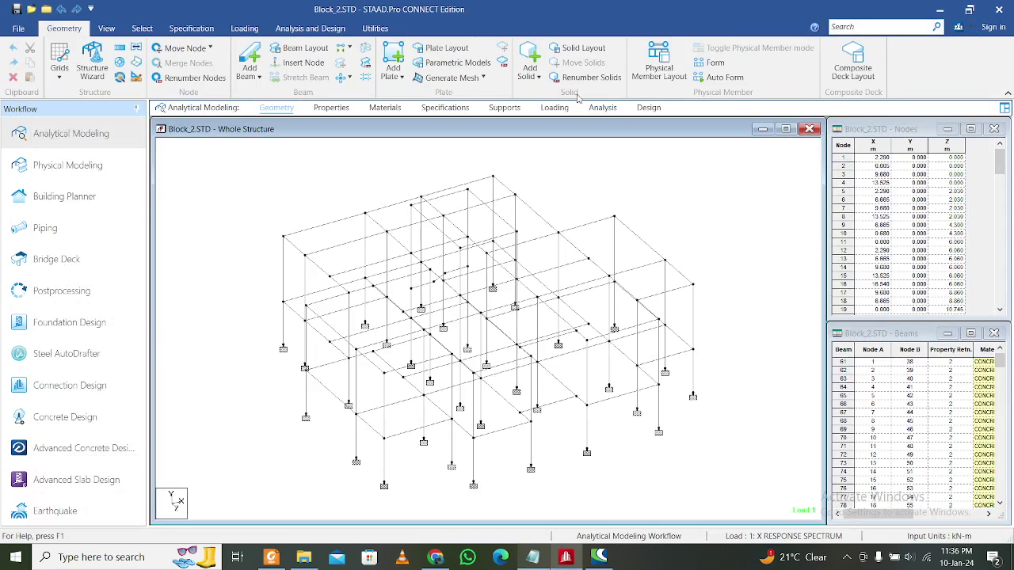
# Expand START CONCRETE DESIGN in the Concrete parameters and highlight the beams carrying ENSH 1
pyautogui.click(450, 109)
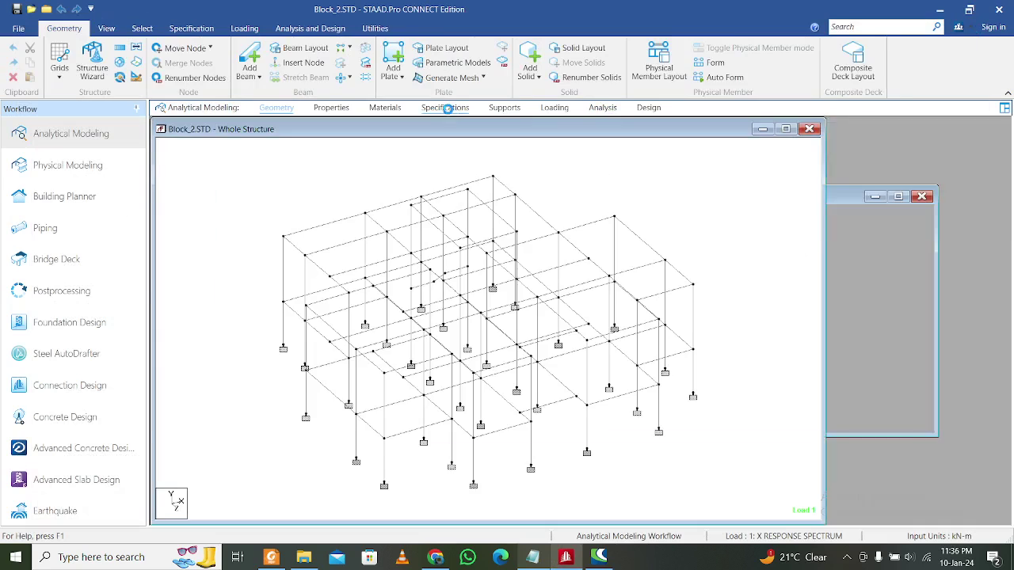
pyautogui.click(309, 28)
pyautogui.click(317, 60)
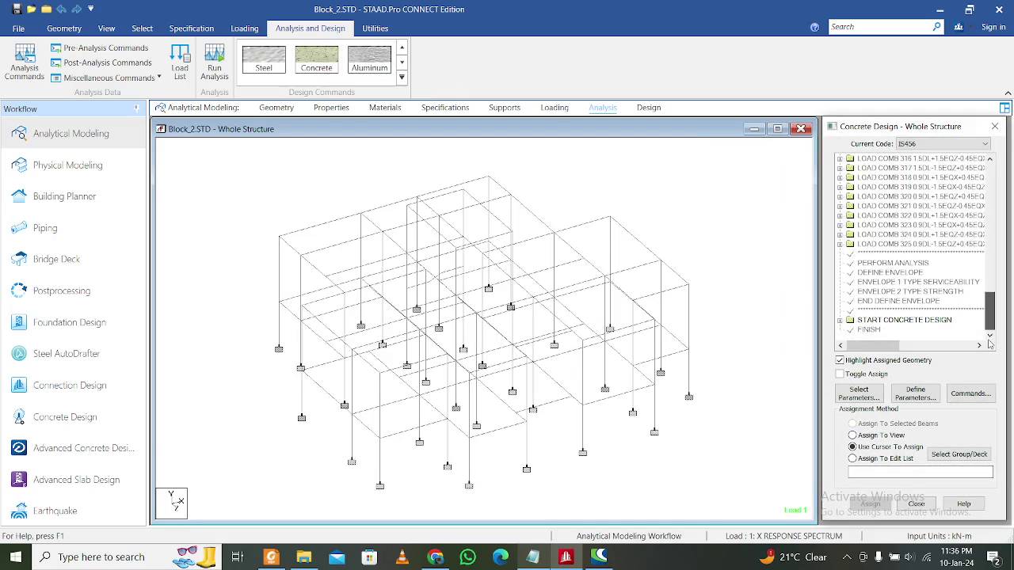
pyautogui.click(840, 321)
pyautogui.scroll(-1, 982, 317)
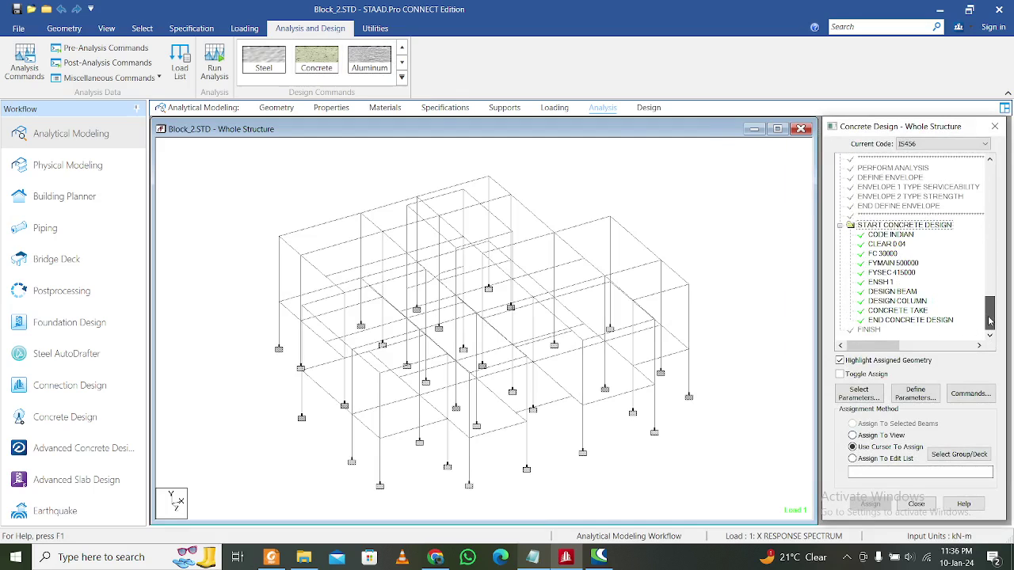
pyautogui.click(887, 283)
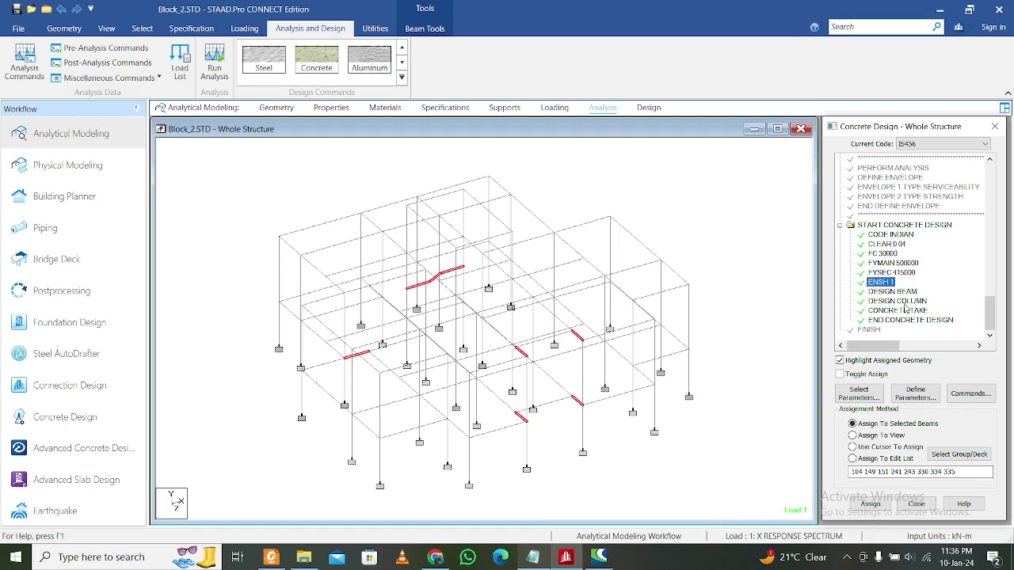
# Compare ENSH 1's member list with the Notepad beam numbers, then clear the highlighting
pyautogui.rightClick(884, 284)
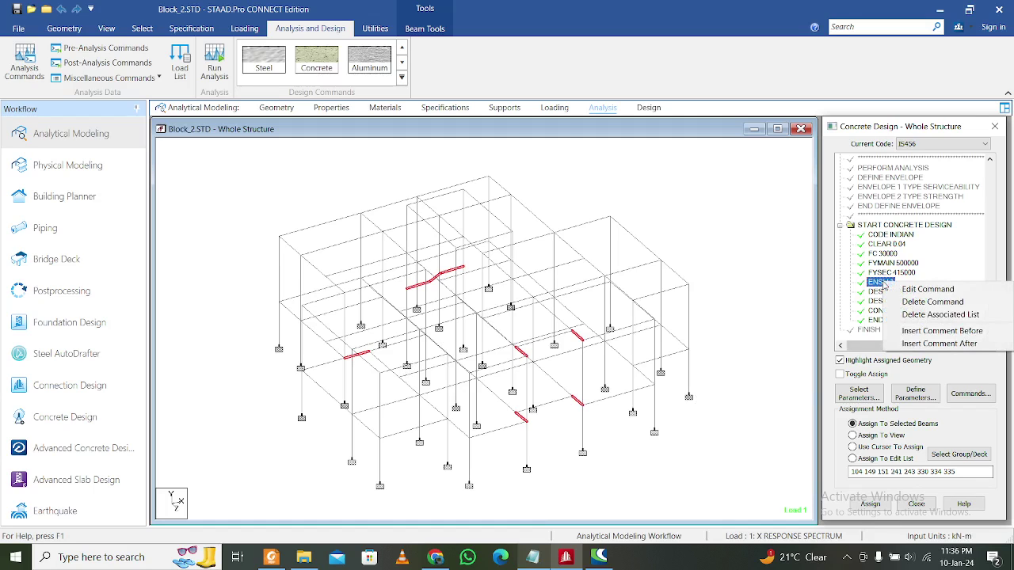
pyautogui.click(895, 286)
pyautogui.click(722, 205)
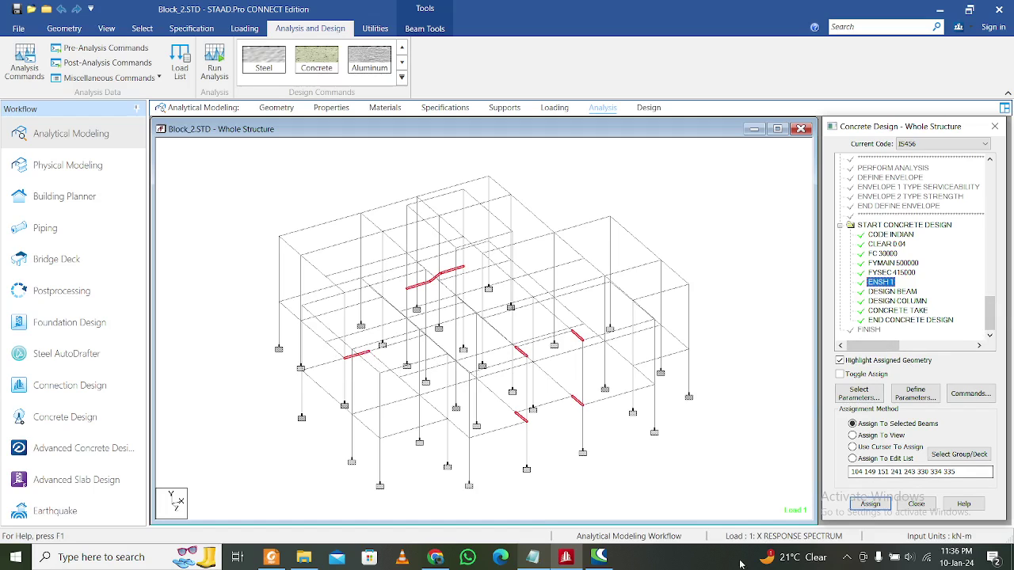
pyautogui.click(533, 558)
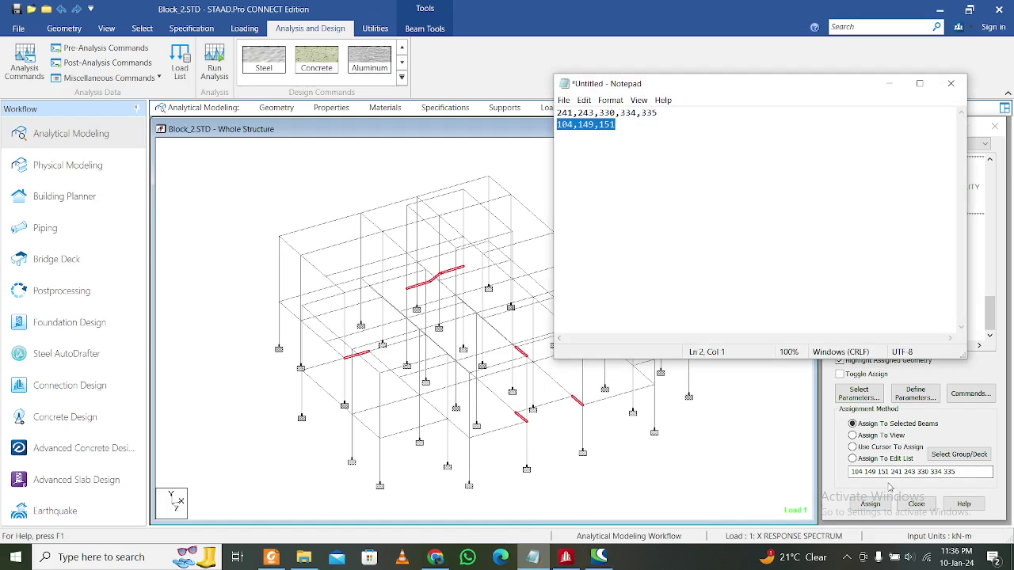
pyautogui.click(854, 472)
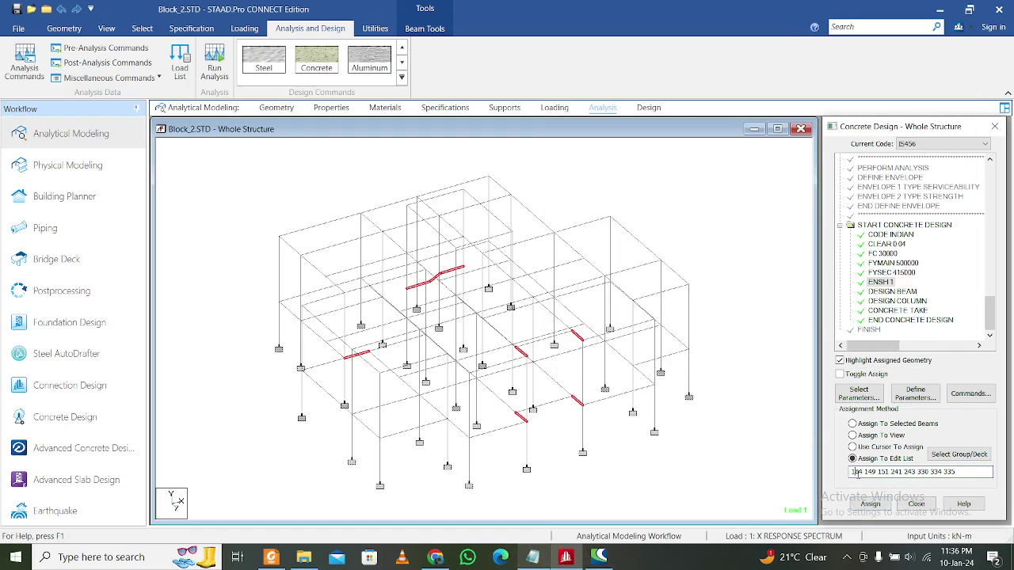
pyautogui.click(533, 558)
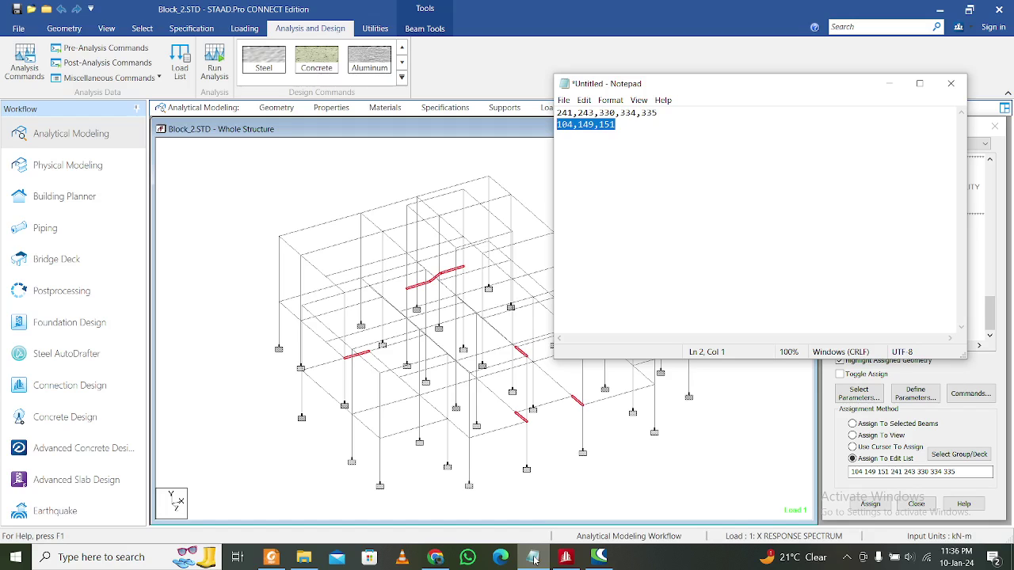
pyautogui.click(535, 560)
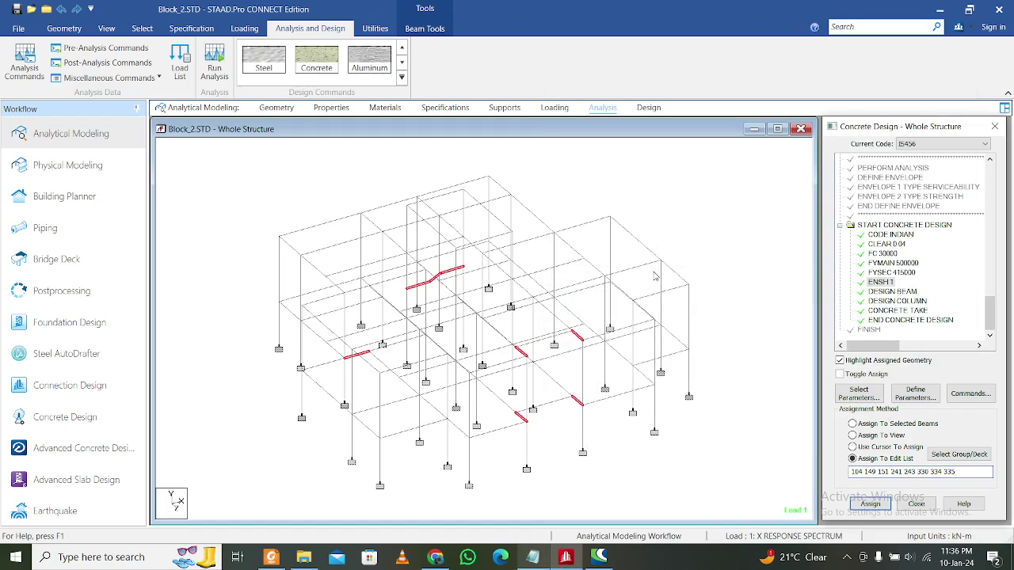
pyautogui.click(691, 230)
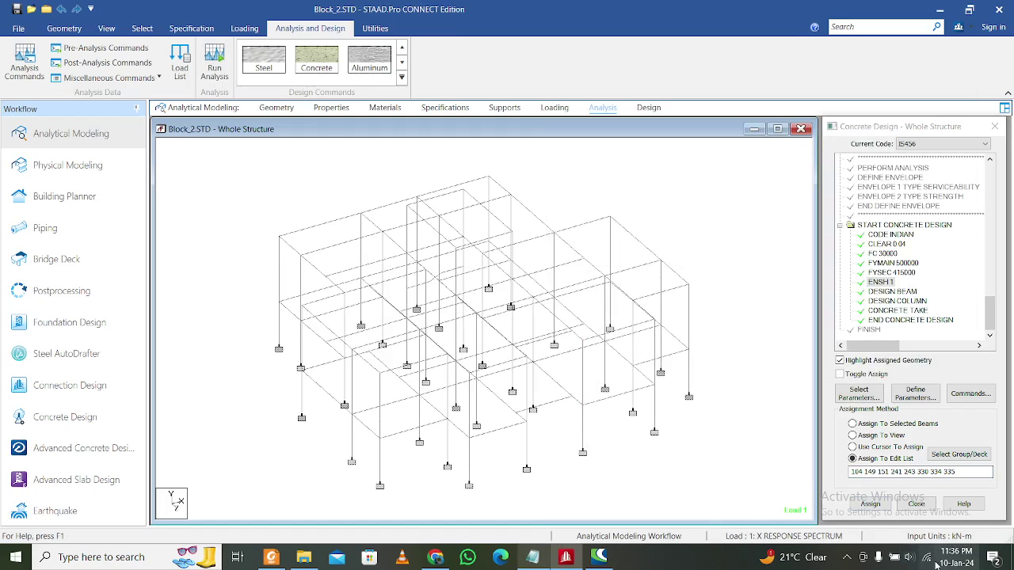
# Rerun the analysis and design for Block_2 and open its output file in the Viewer
pyautogui.click(911, 557)
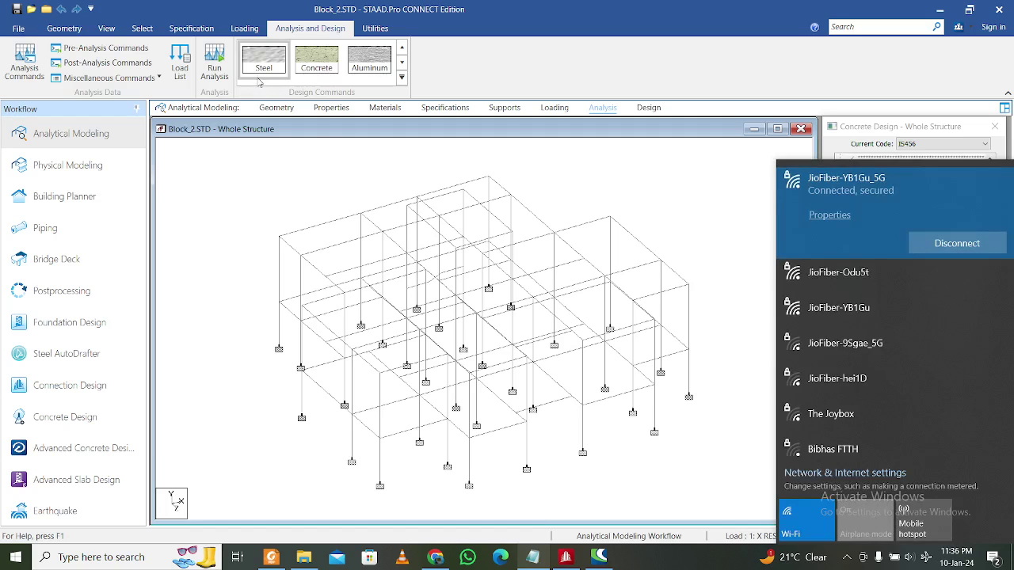
pyautogui.click(214, 61)
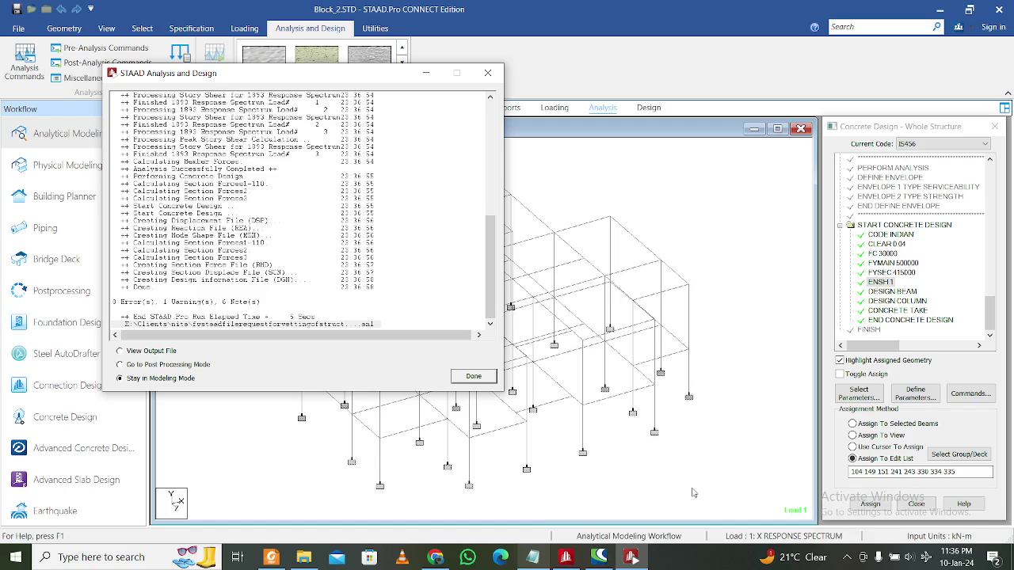
pyautogui.click(849, 564)
pyautogui.click(850, 564)
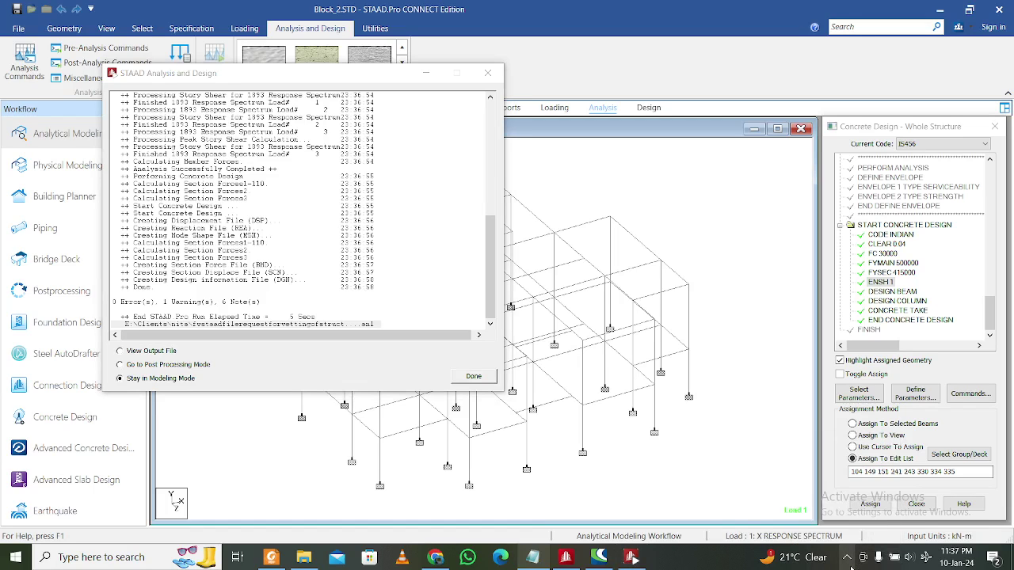
pyautogui.click(159, 351)
pyautogui.click(479, 377)
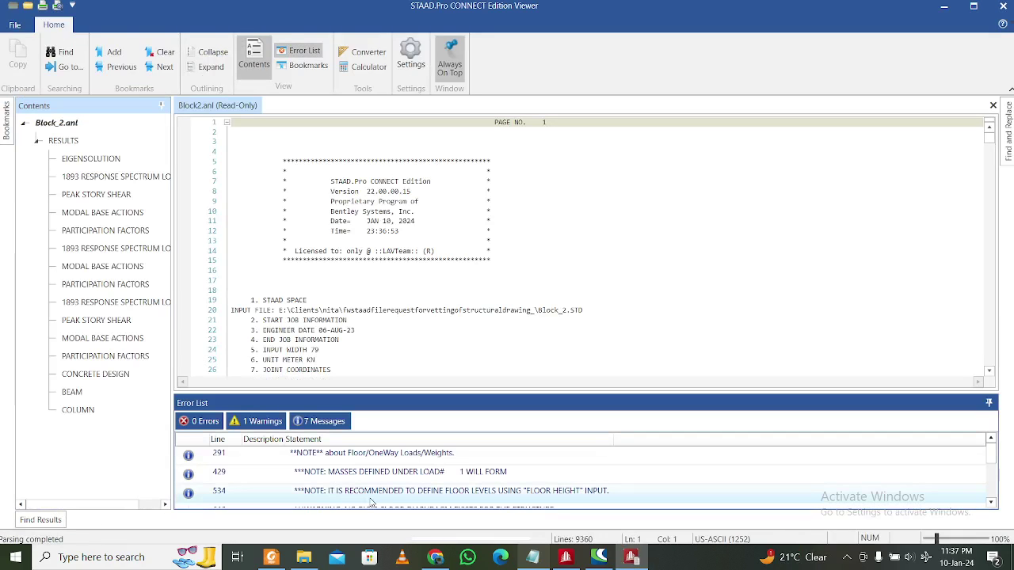
# Filter the Error List to warnings only, leaving the missing rigid-diaphragm warning
pyautogui.click(319, 420)
pyautogui.click(264, 422)
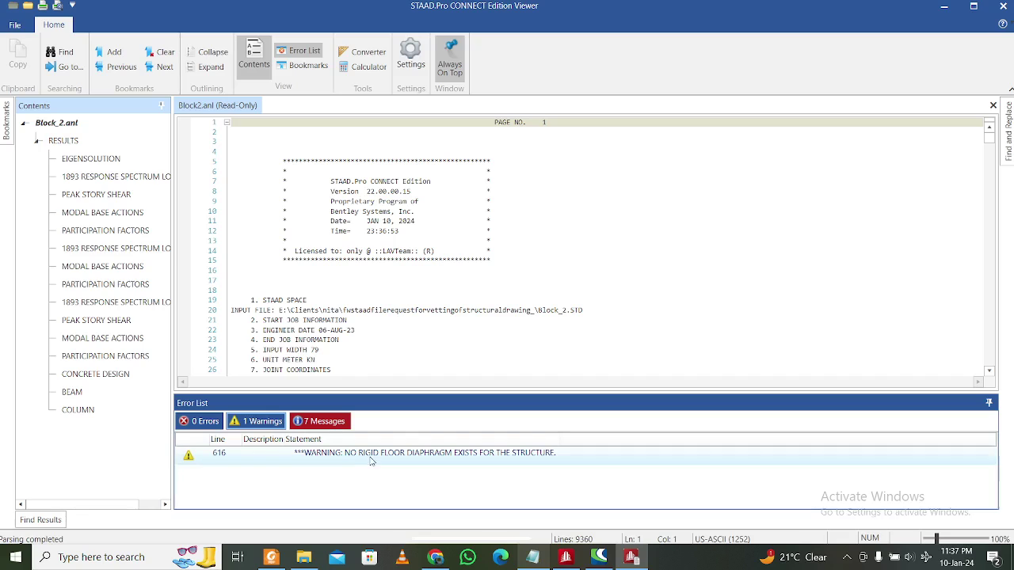